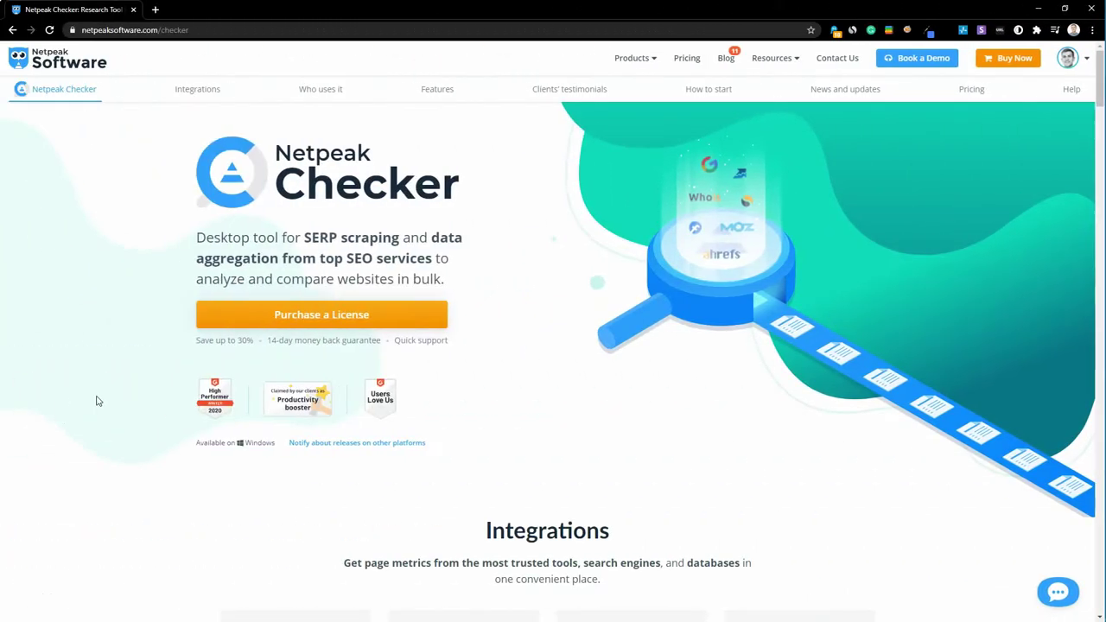
# - Scroll down the Netpeak Checker product page to the Integrations grid
pyautogui.scroll(-3, 96, 401)
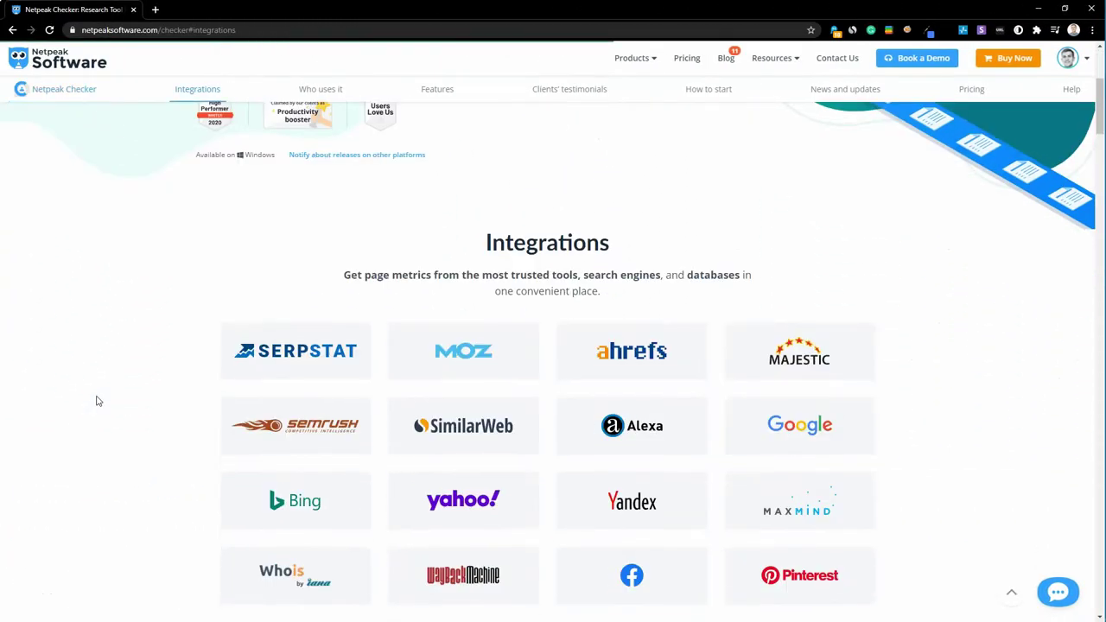
pyautogui.scroll(-1, 97, 401)
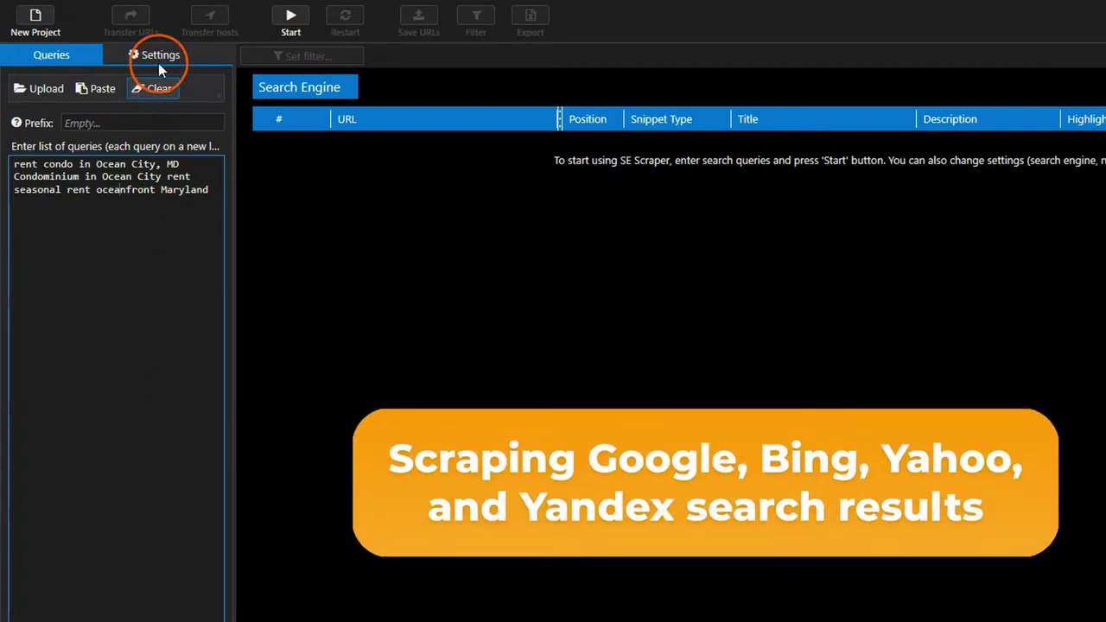
# - Scrape Google and Bing results for the rental queries, then filter URLs to Ahrefs Domain Rating ≥ 30
pyautogui.click(158, 58)
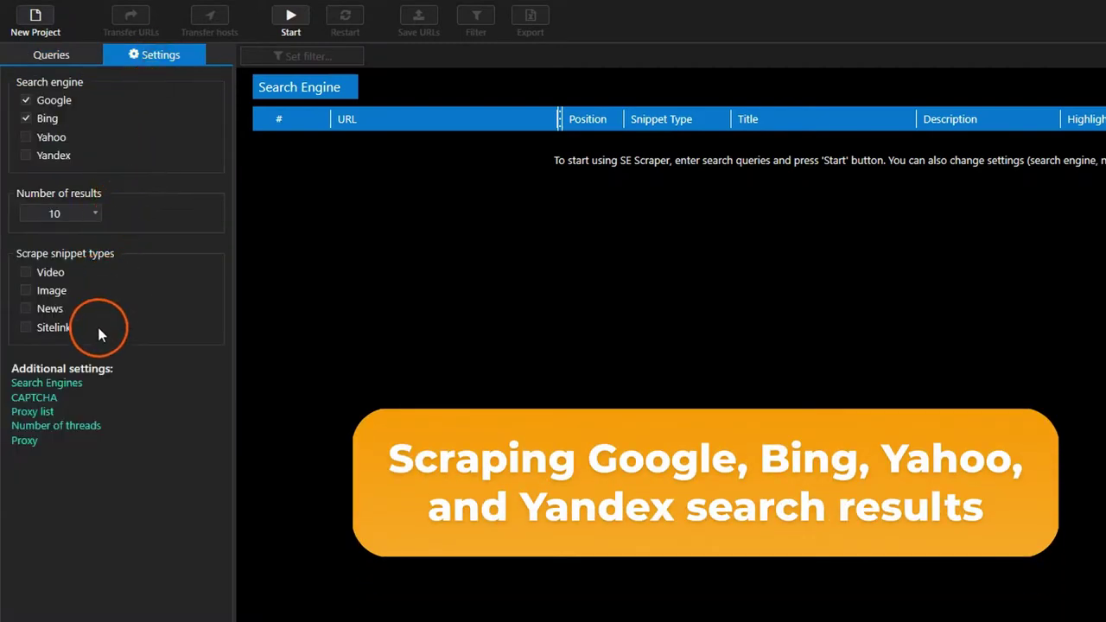
pyautogui.click(293, 17)
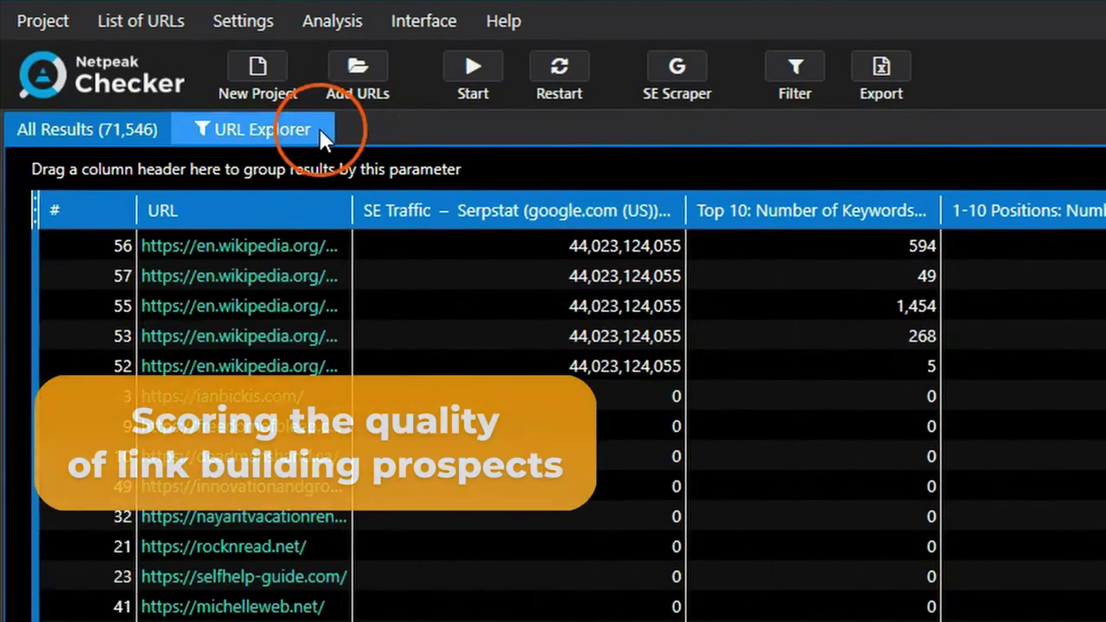
pyautogui.click(317, 134)
pyautogui.click(190, 171)
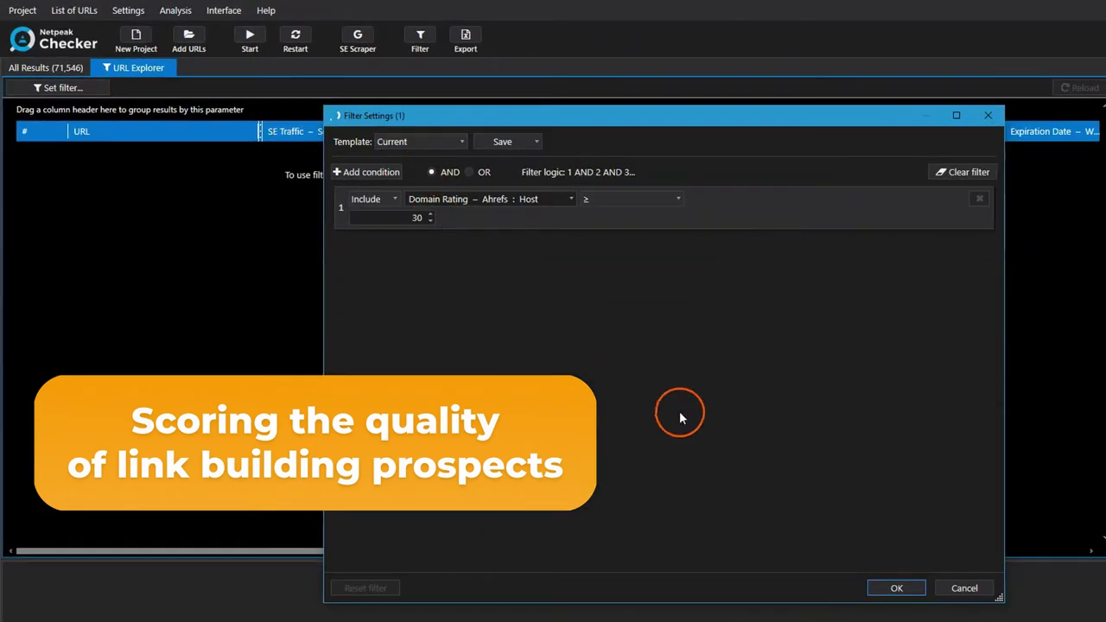
pyautogui.click(895, 588)
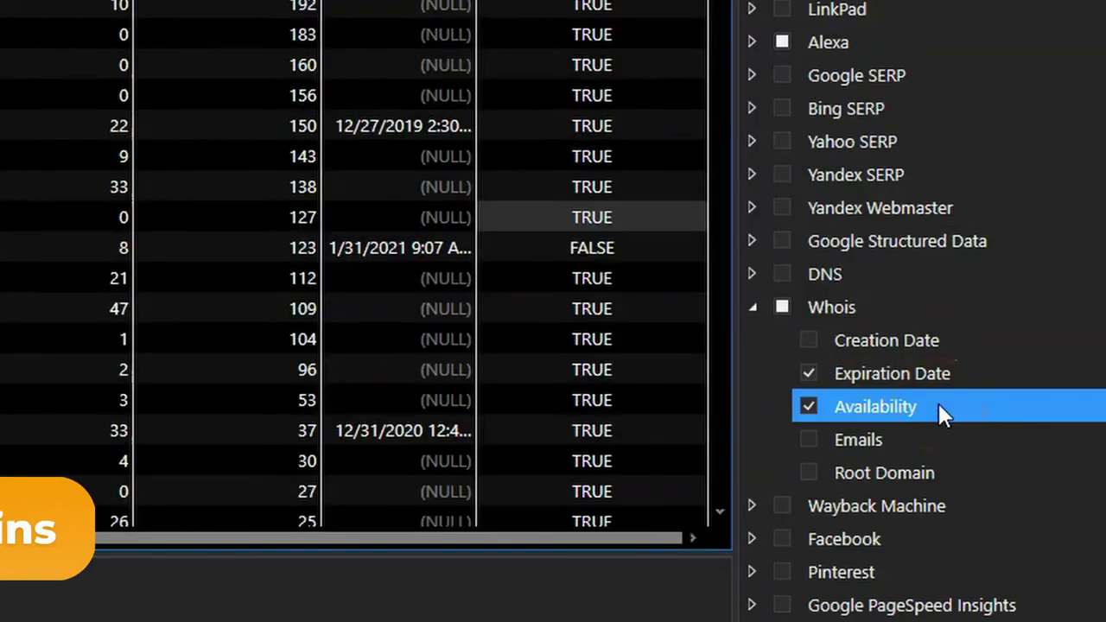
pyautogui.click(938, 432)
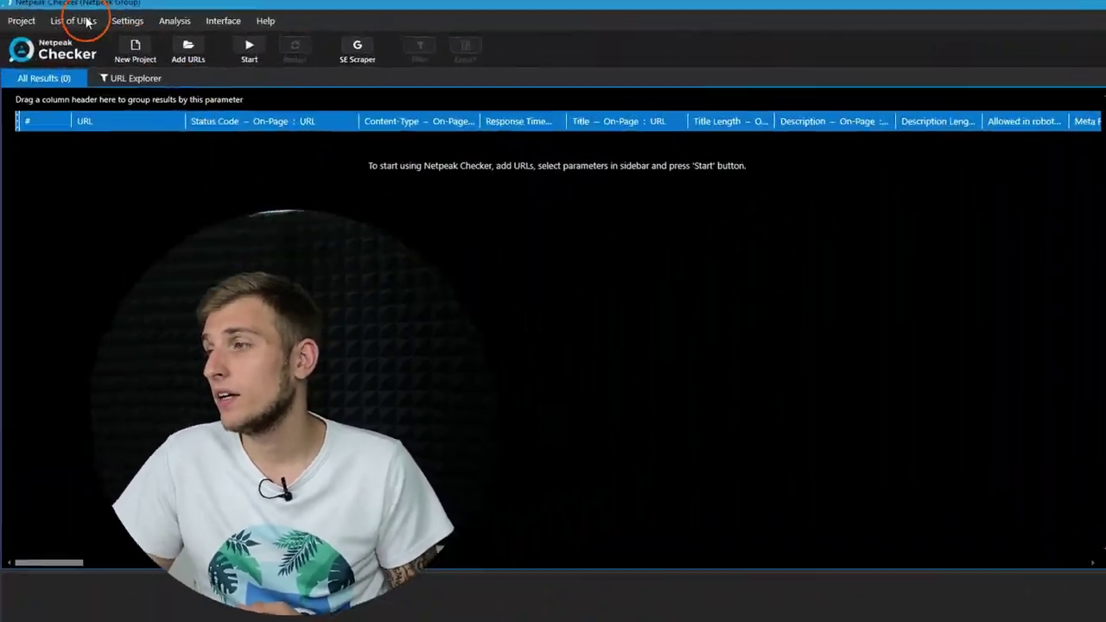
# - Enter the attorney-related URL list manually and add it to the project
pyautogui.click(74, 17)
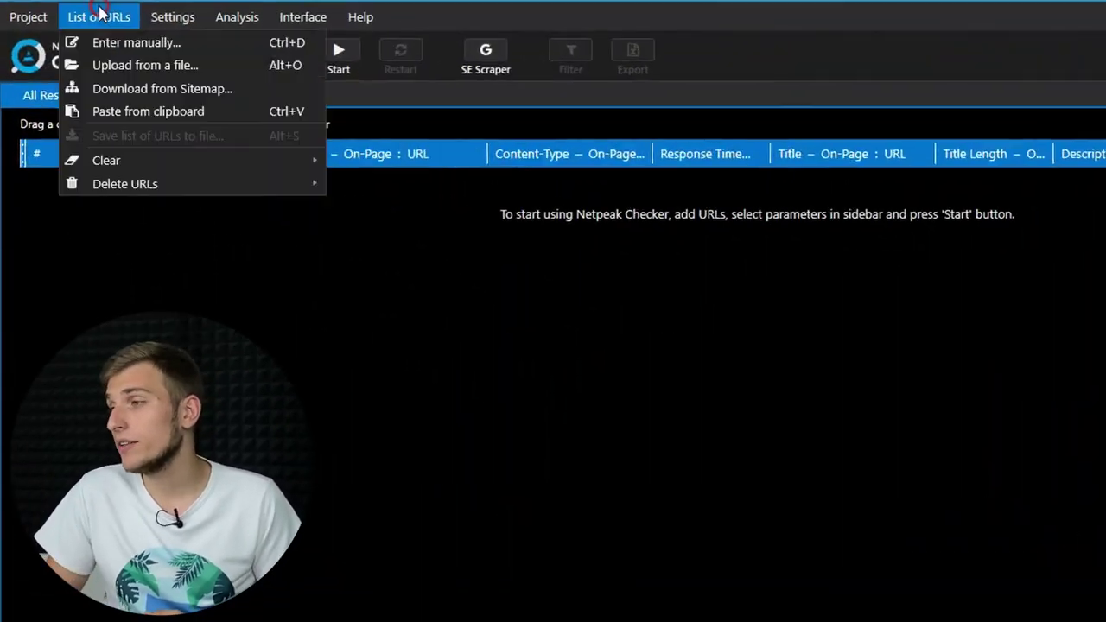
pyautogui.click(130, 44)
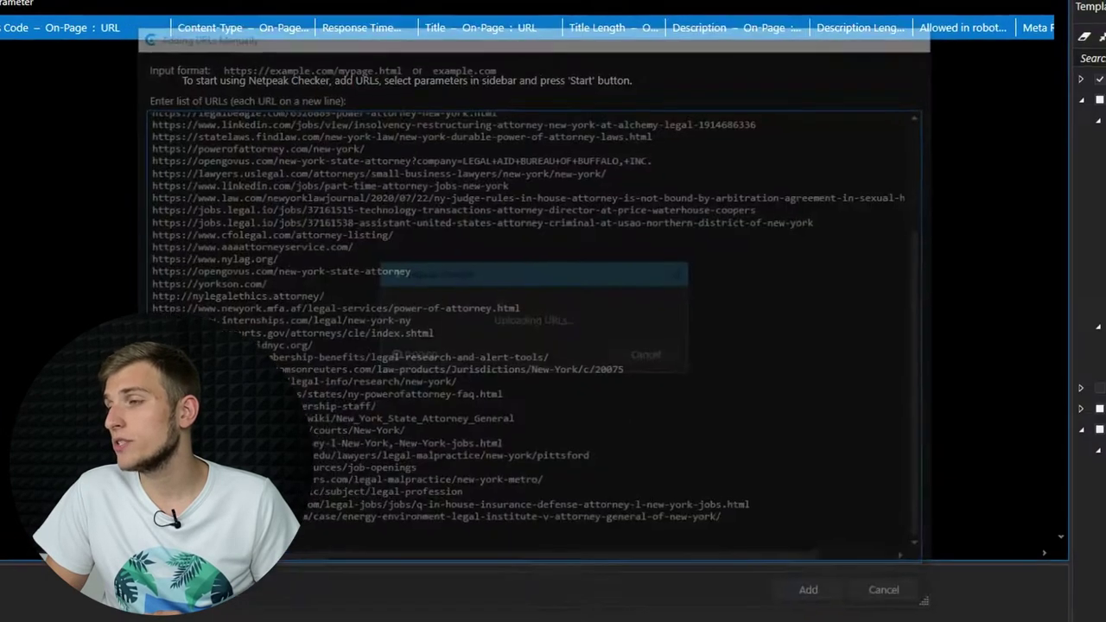
pyautogui.click(851, 579)
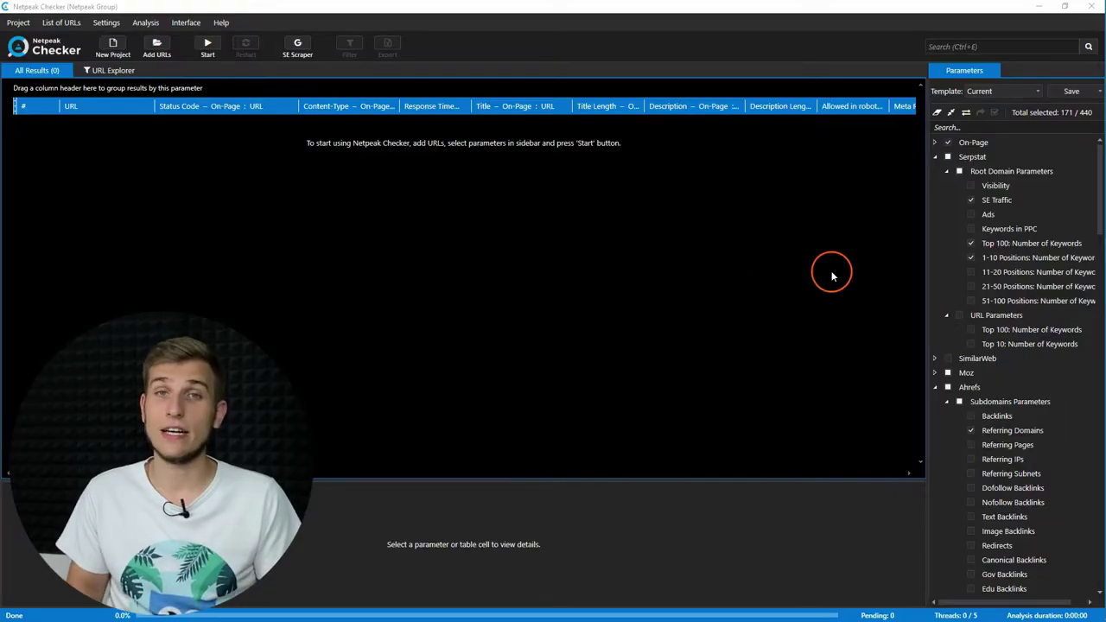
# - Paste the URL list into the manual entry box and add the URLs to the results table
pyautogui.click(682, 273)
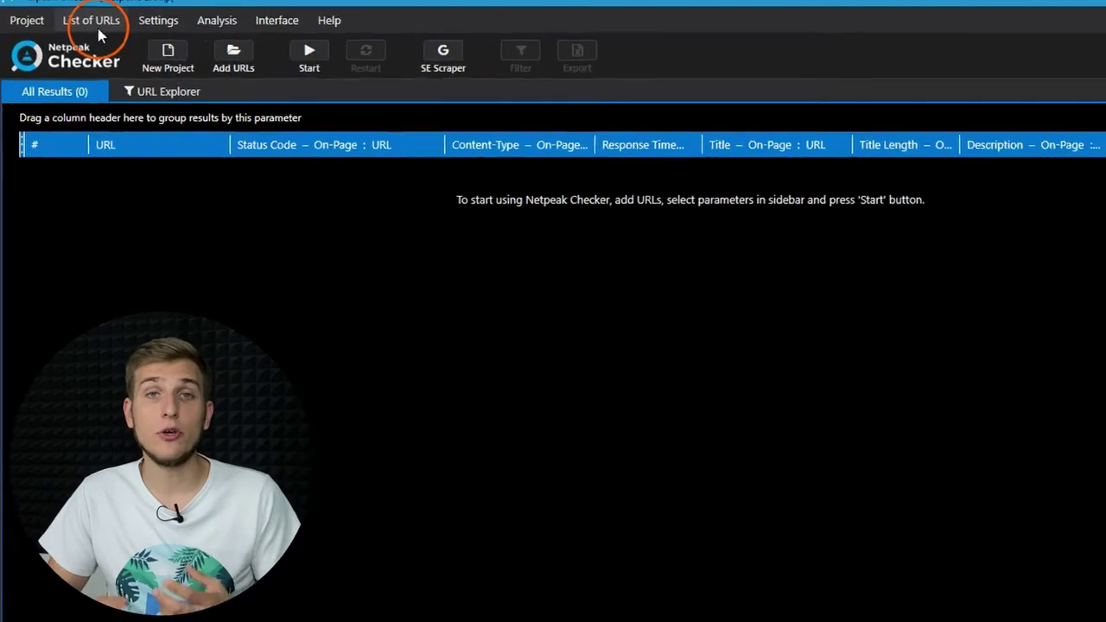
pyautogui.click(64, 25)
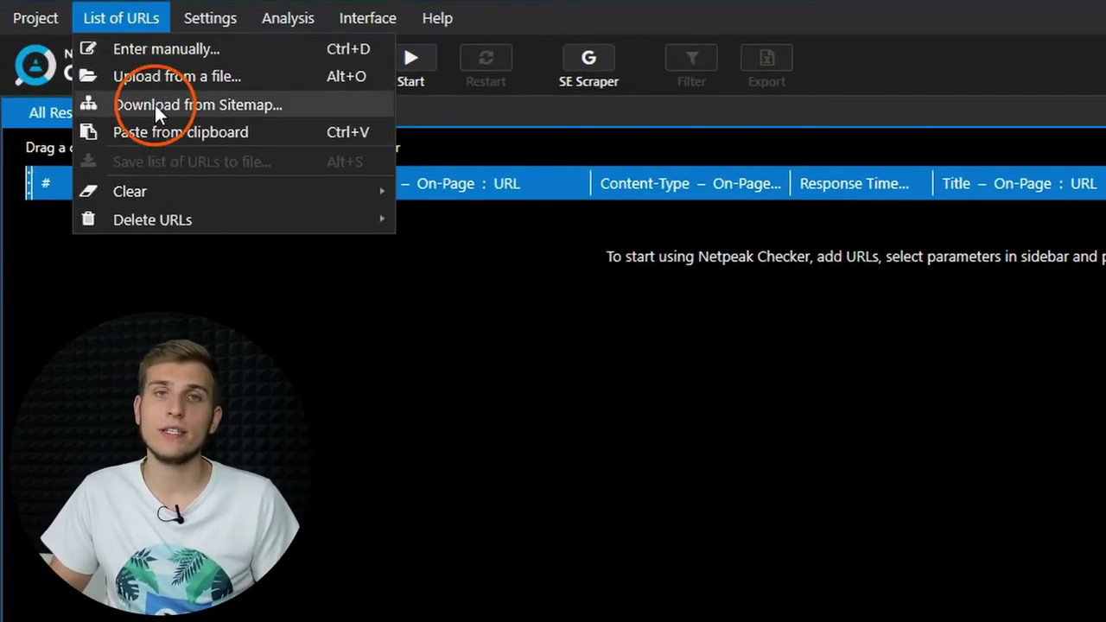
pyautogui.click(152, 48)
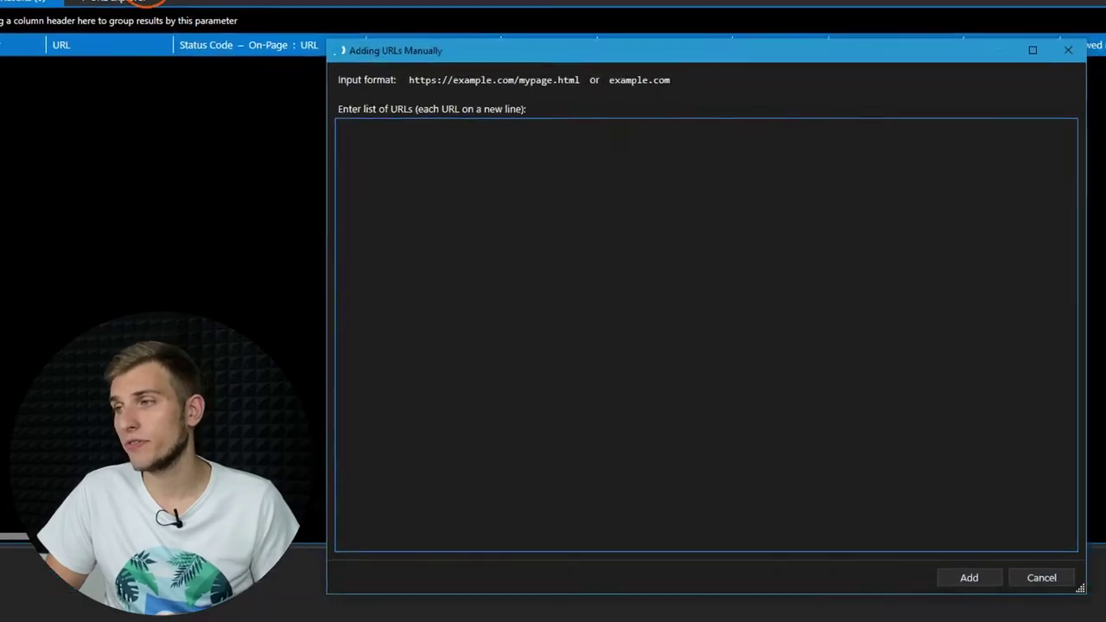
pyautogui.hotkey('ctrl', 'v')
pyautogui.click(937, 554)
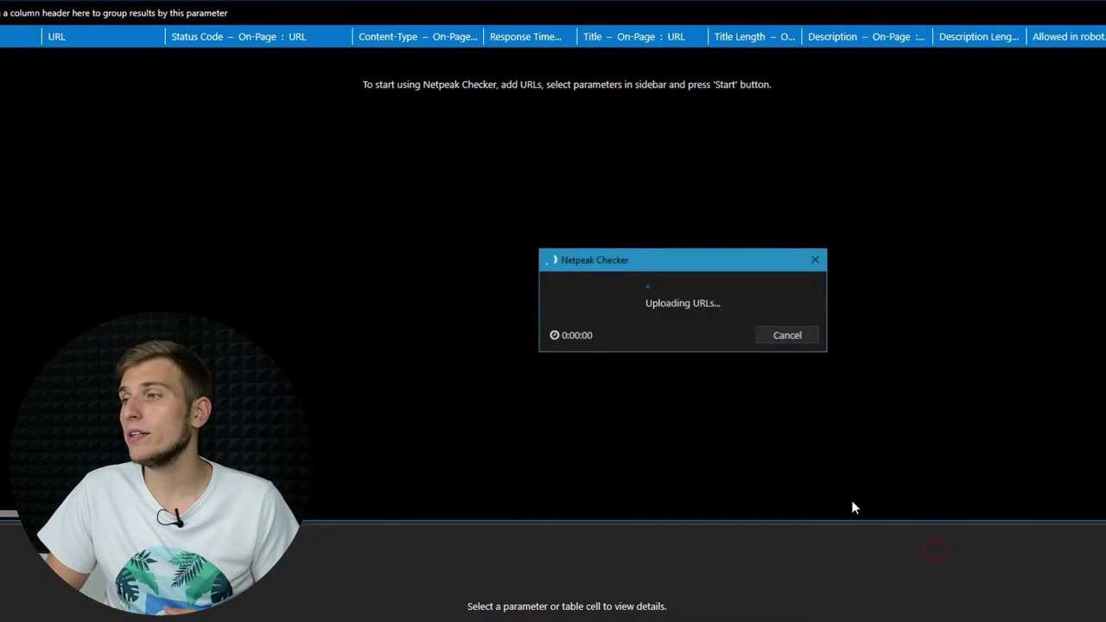
pyautogui.click(86, 12)
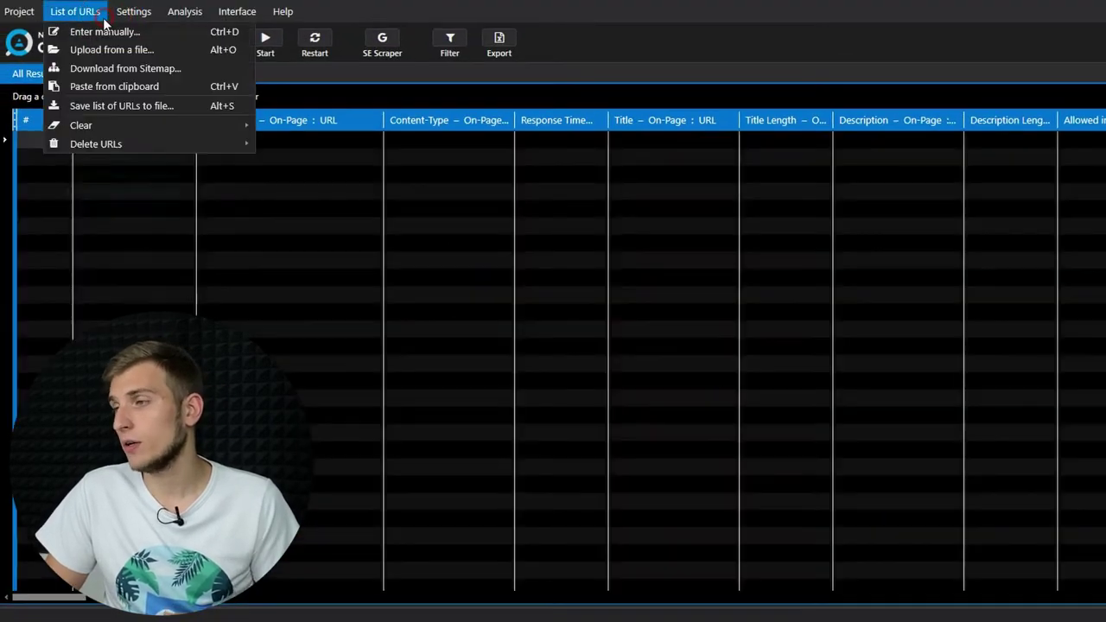
pyautogui.click(102, 50)
pyautogui.hotkey('ctrl', 'o')
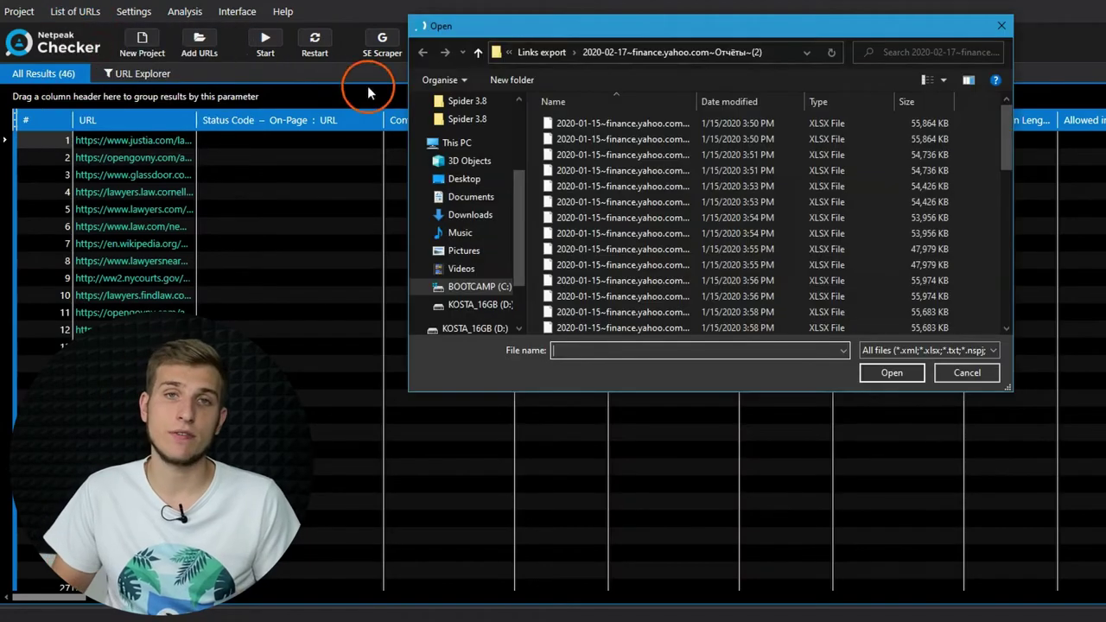
pyautogui.moveTo(647, 30); pyautogui.dragTo(706, 35)
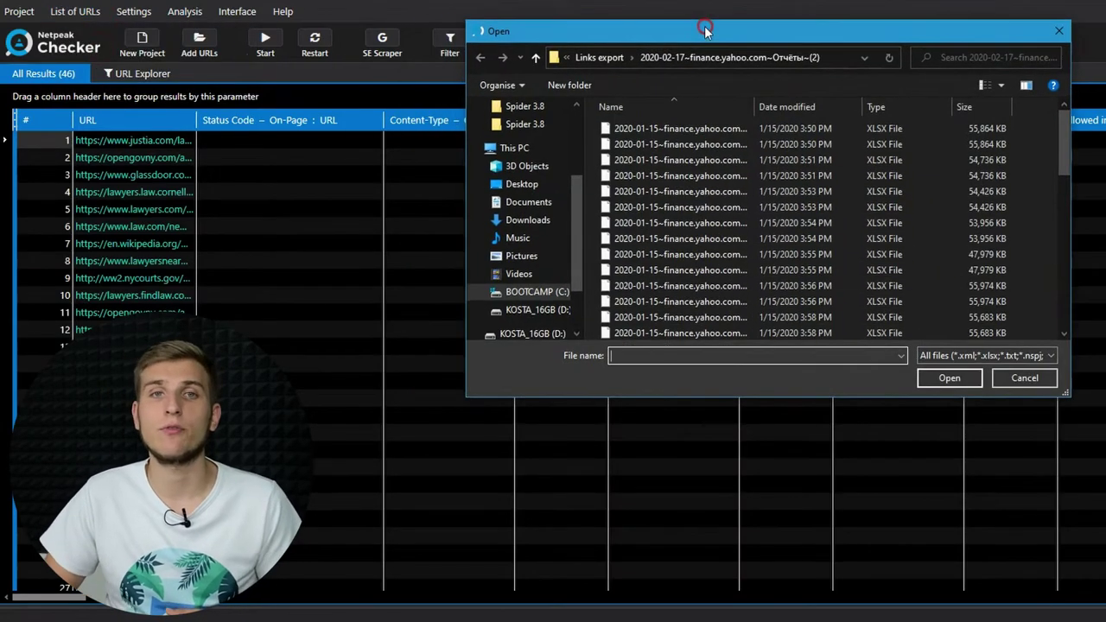
pyautogui.click(959, 355)
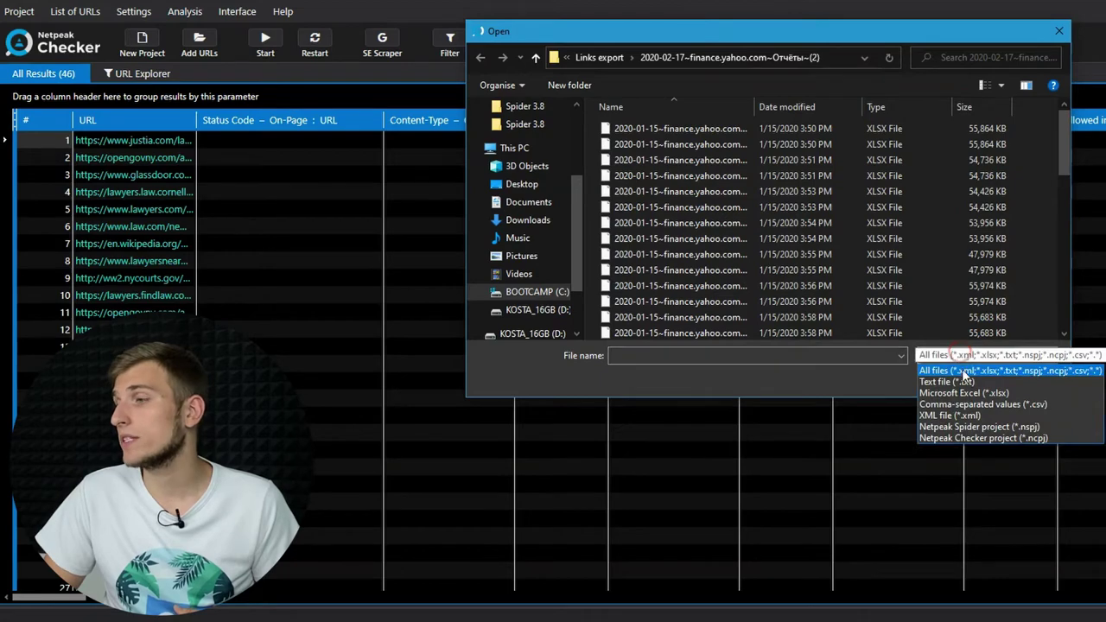
pyautogui.click(965, 439)
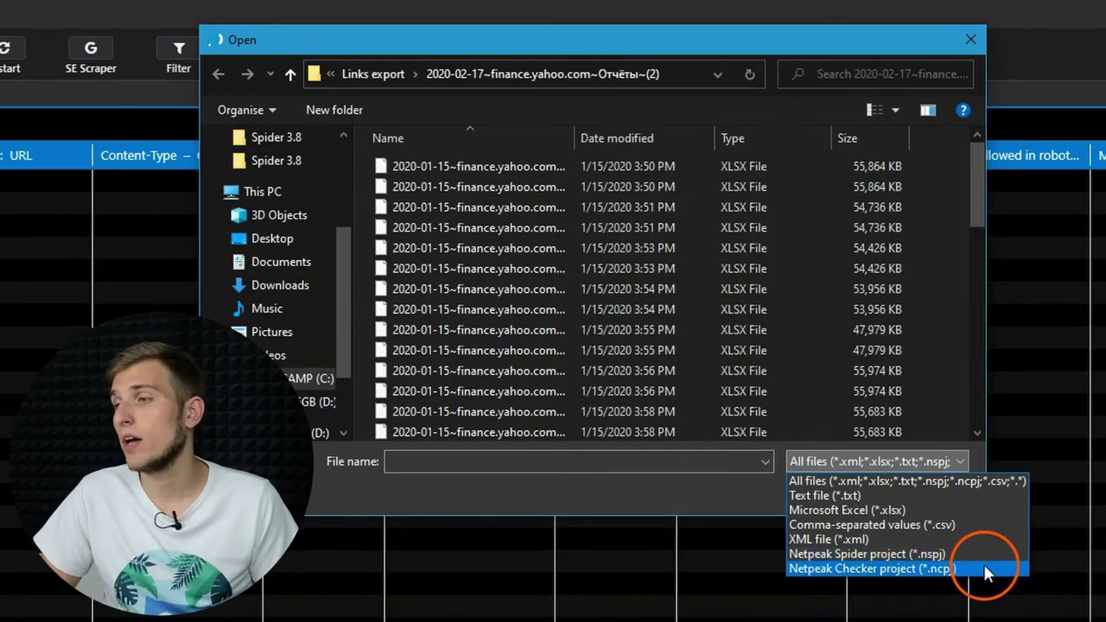
pyautogui.press('Escape')
pyautogui.click(972, 493)
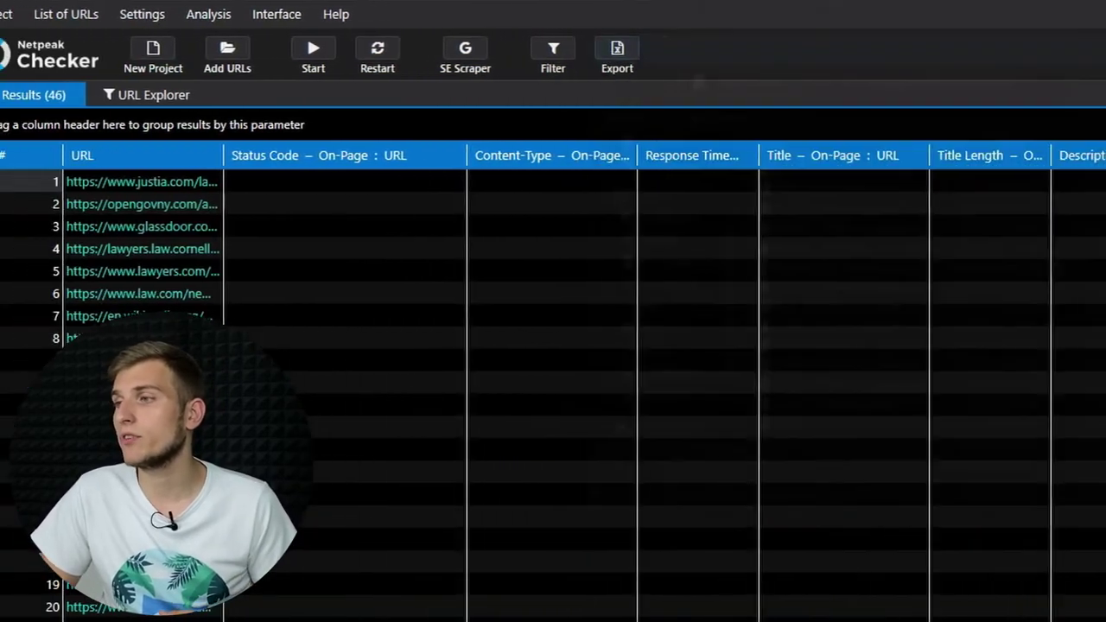
pyautogui.click(127, 15)
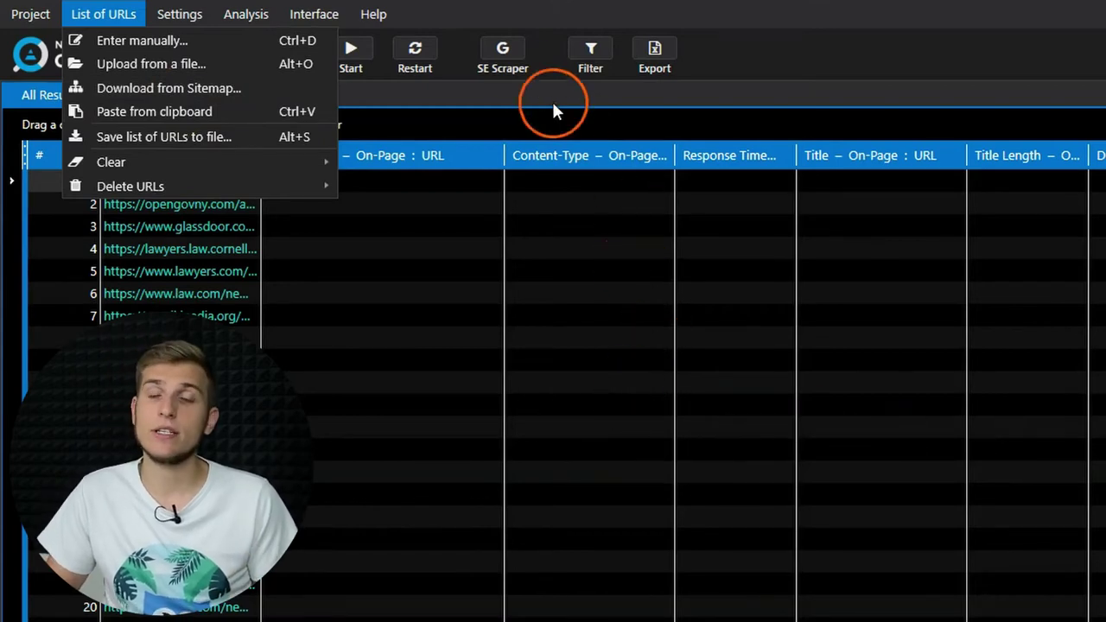
pyautogui.click(520, 95)
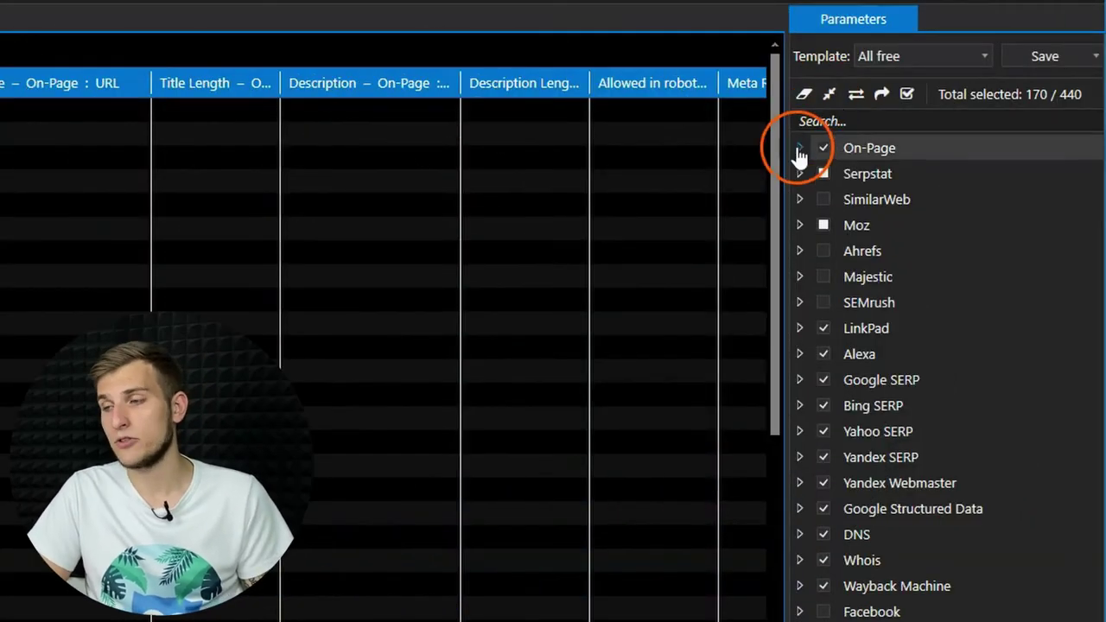
# - Expand On-Page and scroll through its sub-parameters down to Emails and Phone Numbers
pyautogui.click(794, 148)
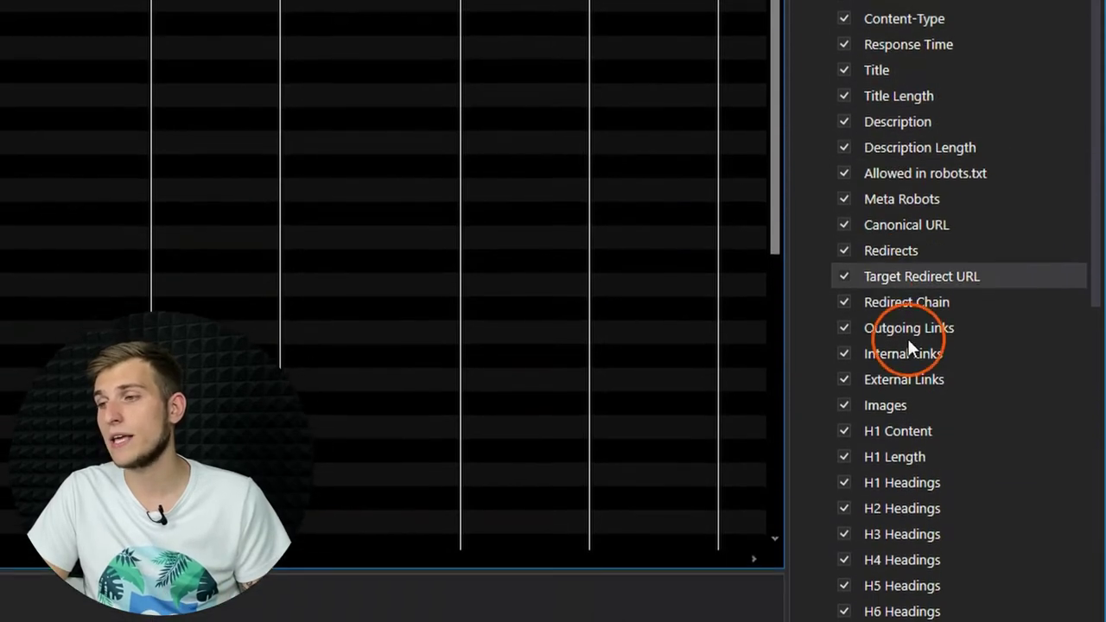
pyautogui.scroll(-5, 912, 525)
pyautogui.scroll(-7, 912, 525)
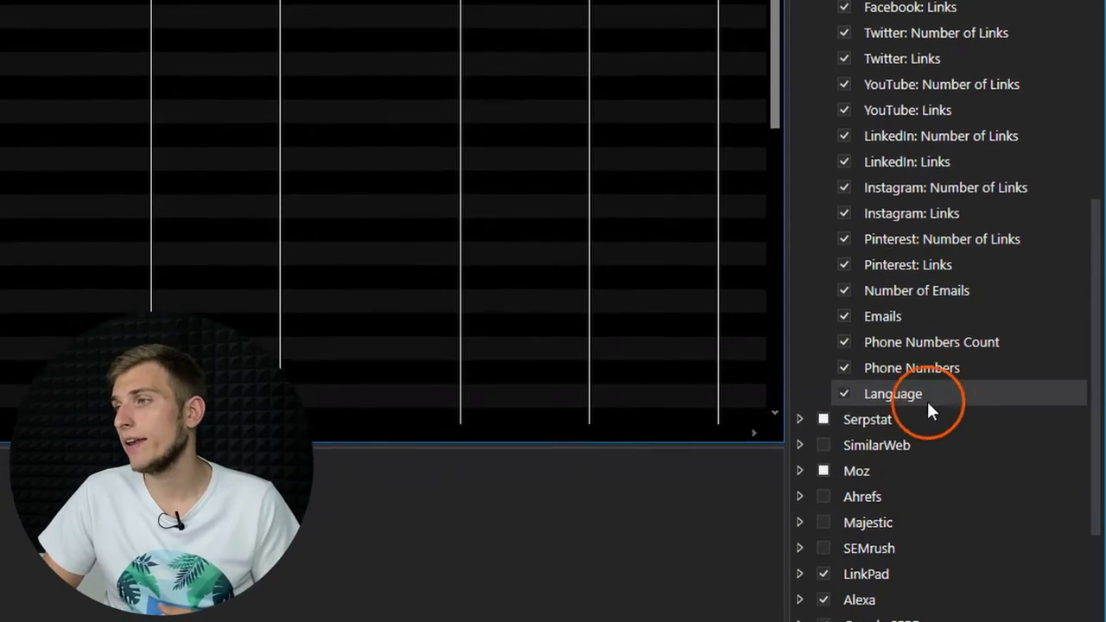
pyautogui.scroll(-3, 911, 466)
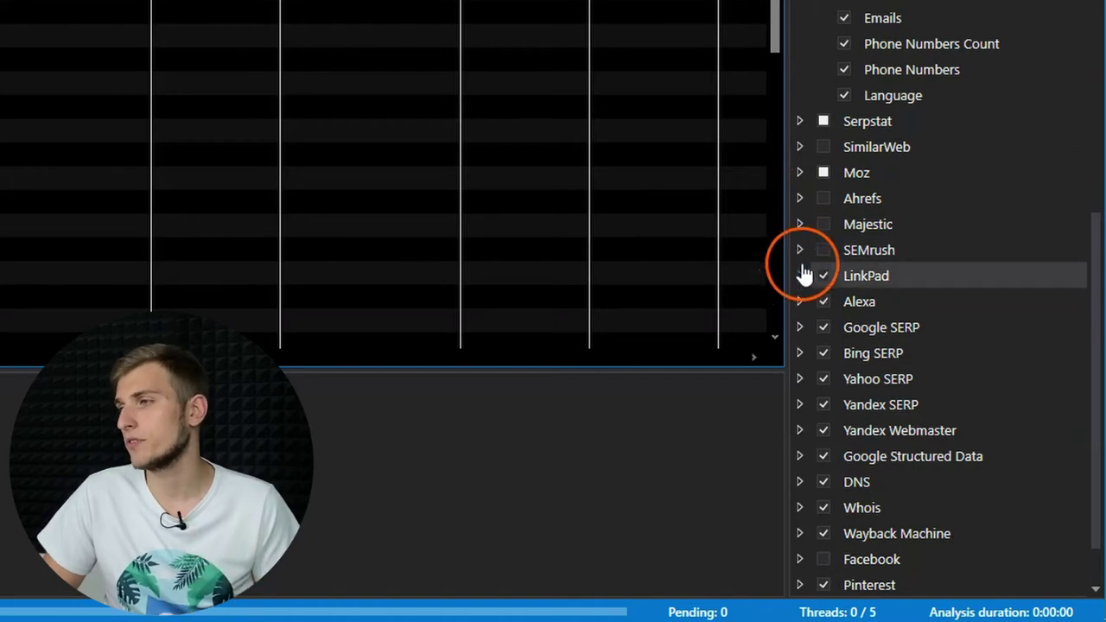
# - Expand Serpstat's Root Domain Parameters and leave Majestic unchecked after cancelling its access setup
pyautogui.click(800, 122)
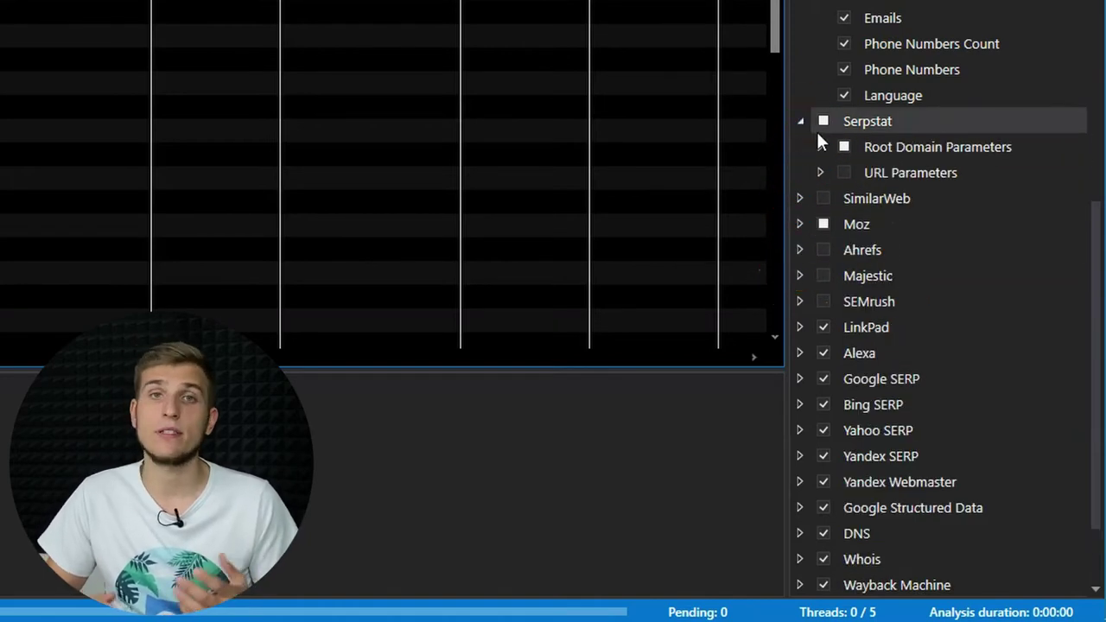
pyautogui.click(820, 149)
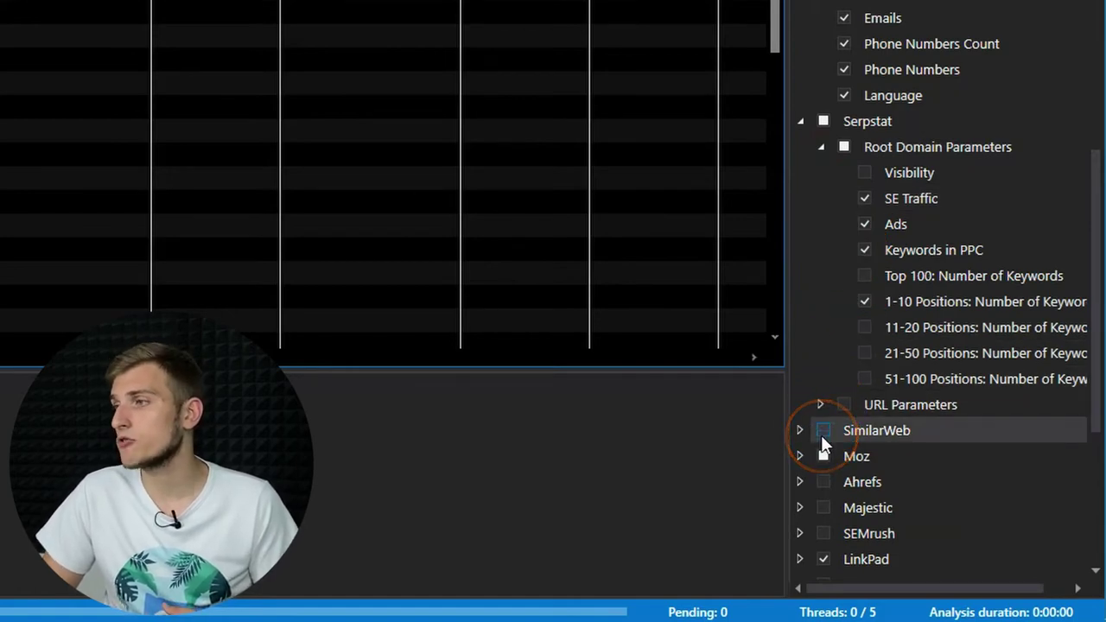
pyautogui.scroll(-1, 821, 435)
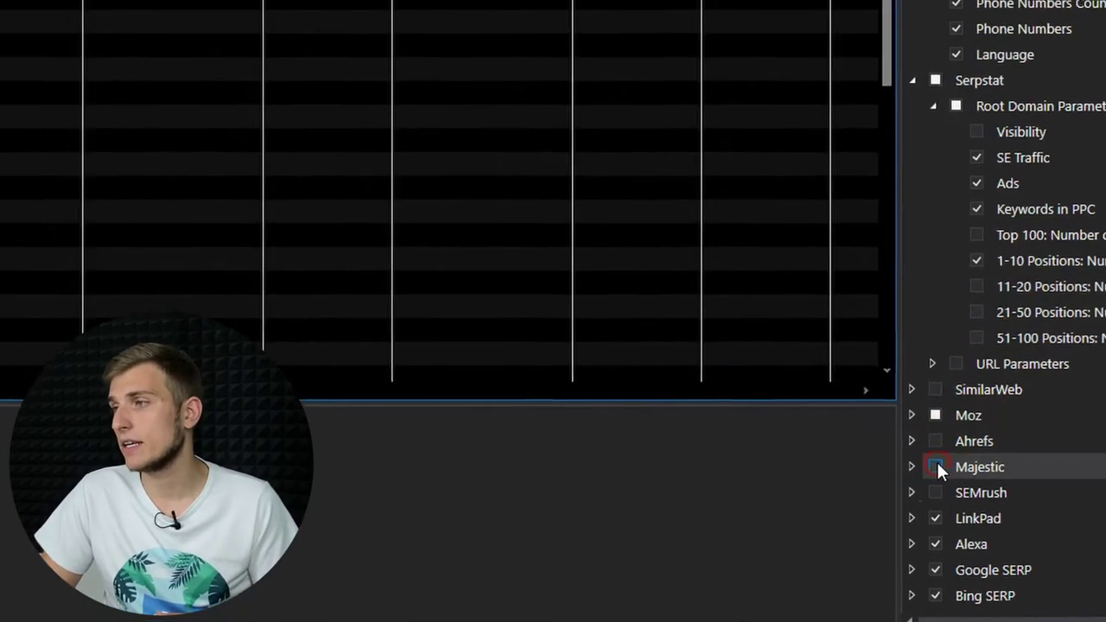
pyautogui.click(823, 432)
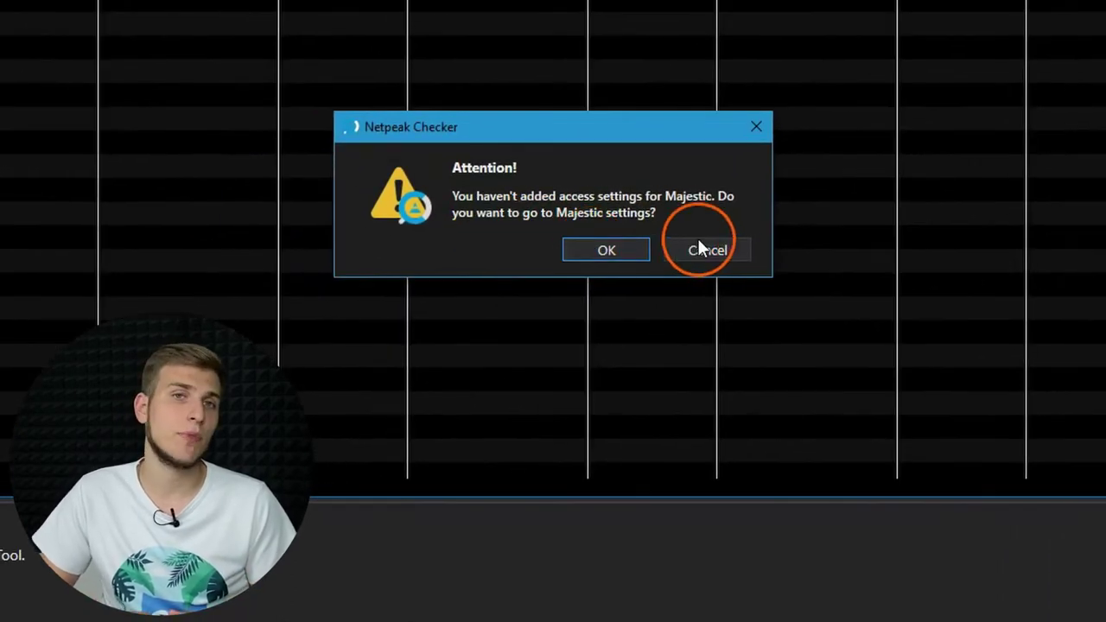
pyautogui.click(700, 248)
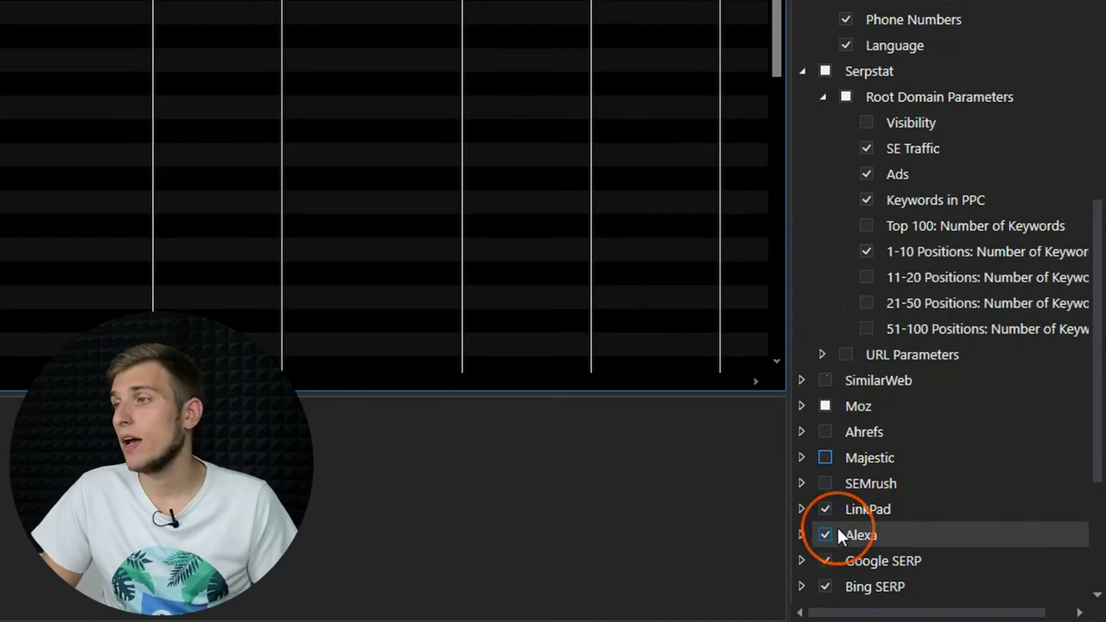
# - Expand the Google SERP group and its URL Parameters node to show their items
pyautogui.scroll(-5, 837, 527)
pyautogui.scroll(-1, 837, 527)
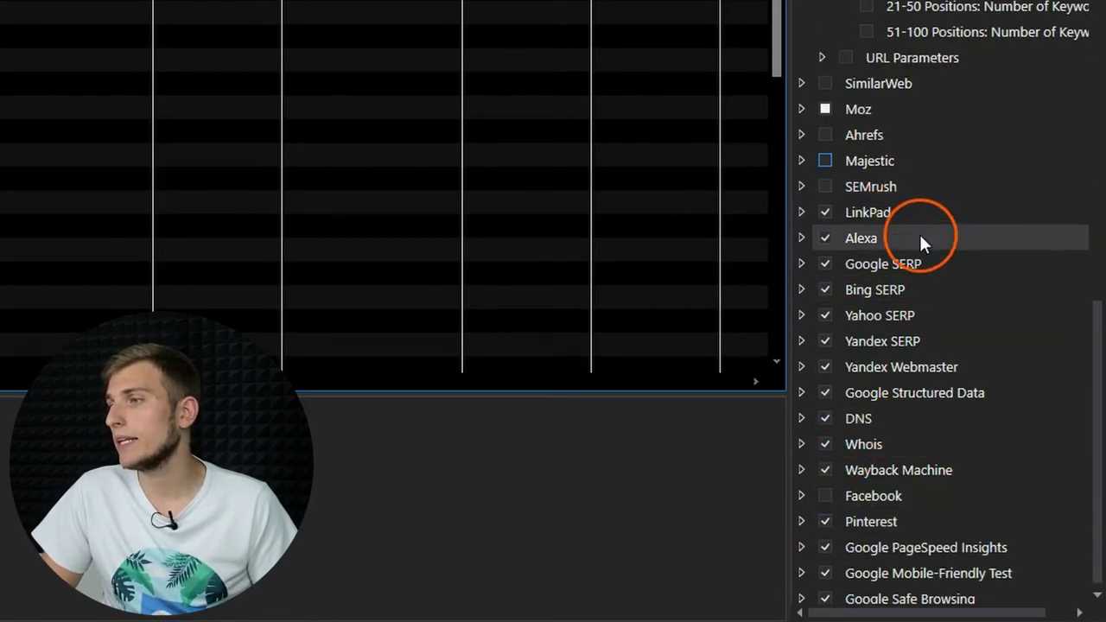
pyautogui.click(799, 265)
pyautogui.click(821, 315)
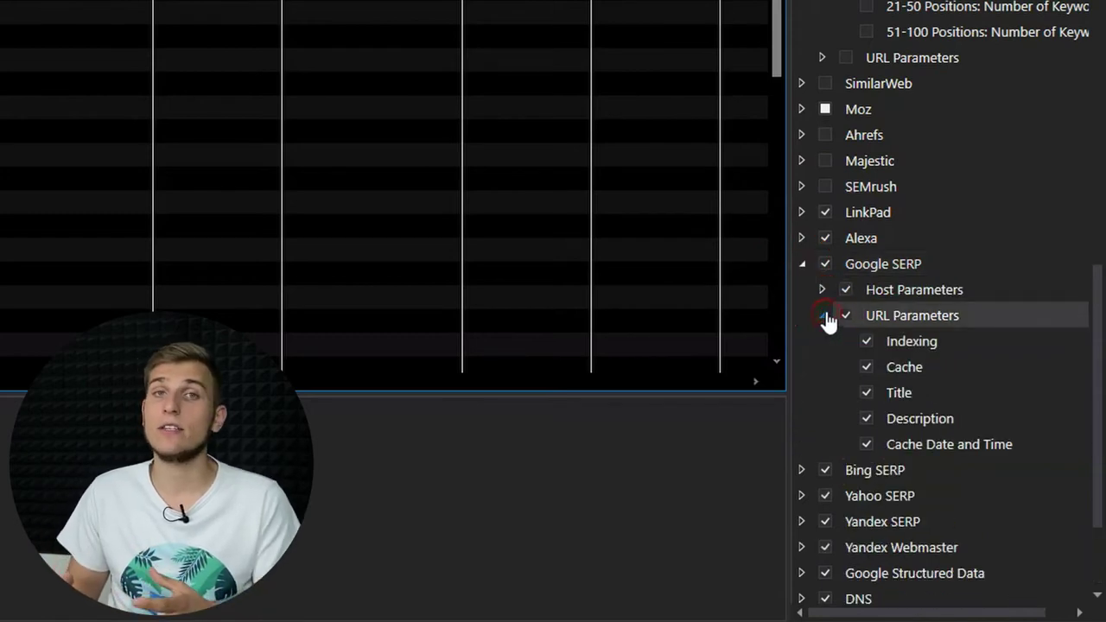
pyautogui.click(821, 290)
pyautogui.click(912, 418)
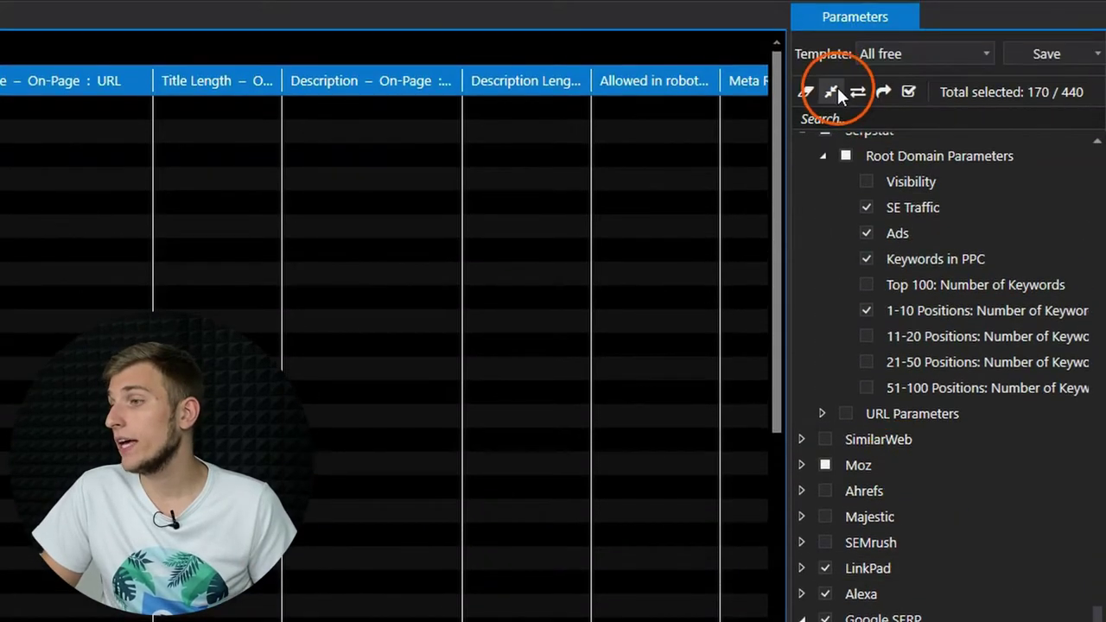
# - Collapse the parameter tree, then expand the Whois, Pinterest and Facebook groups
pyautogui.click(834, 90)
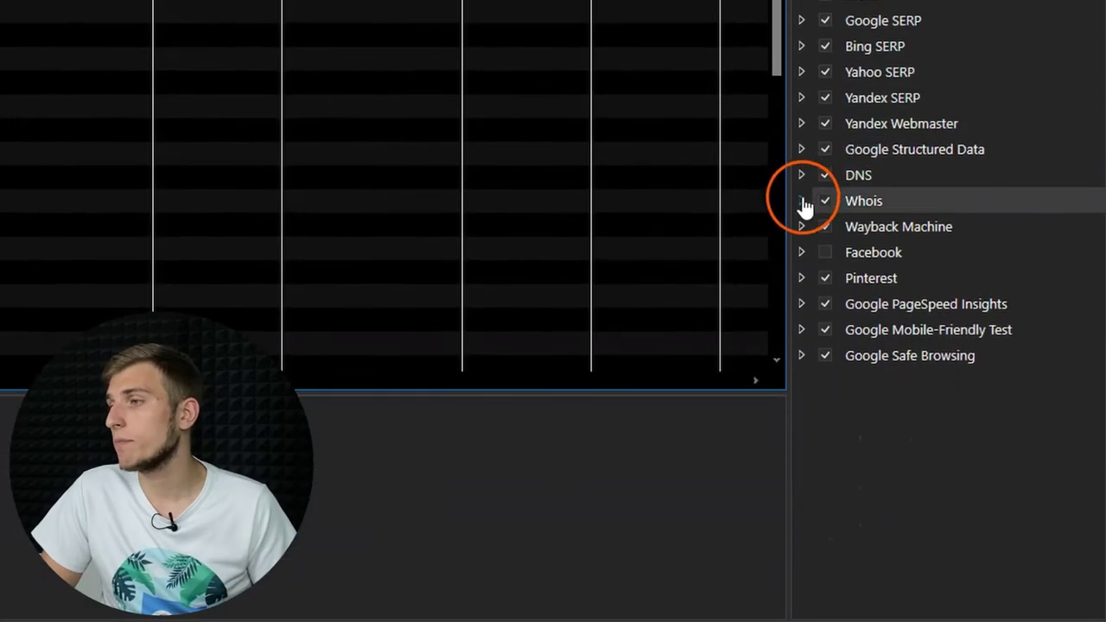
pyautogui.click(800, 557)
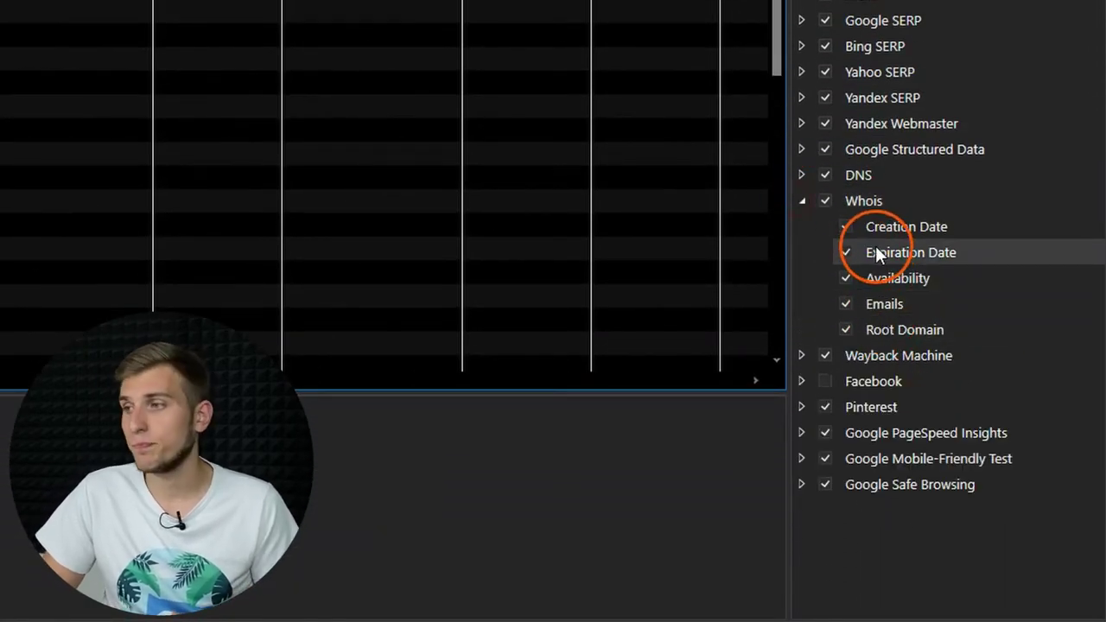
pyautogui.click(801, 409)
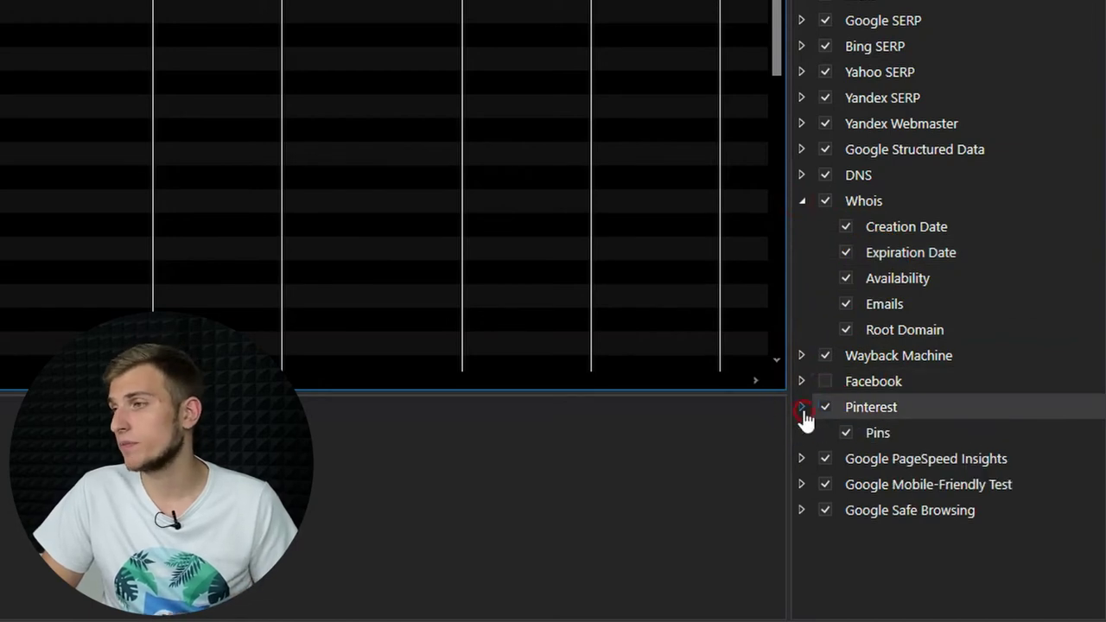
pyautogui.click(802, 385)
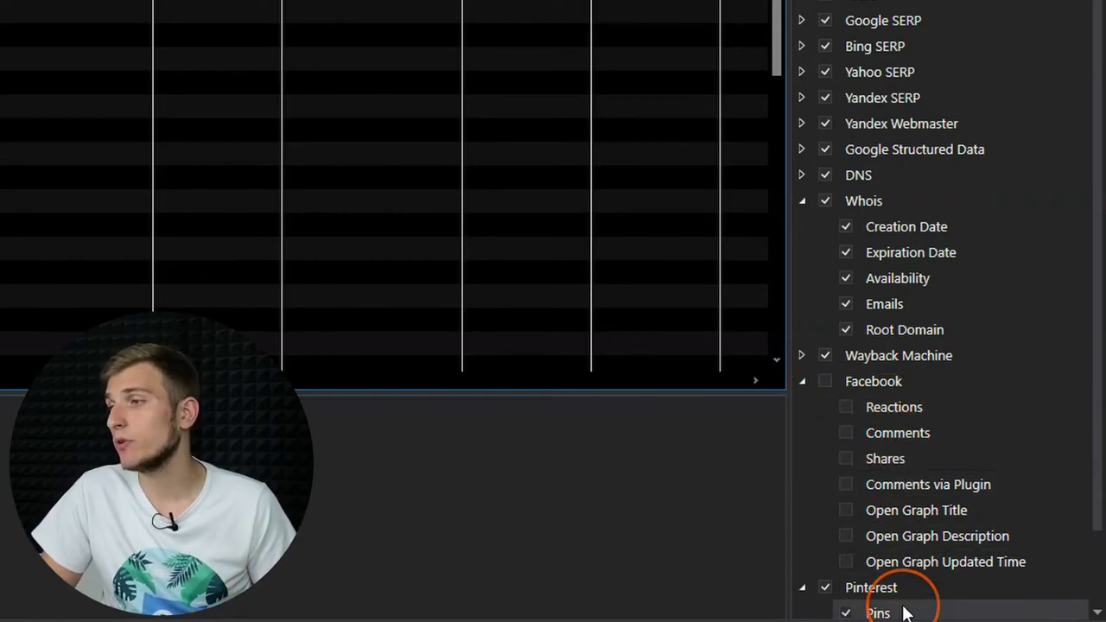
pyautogui.scroll(-1, 902, 613)
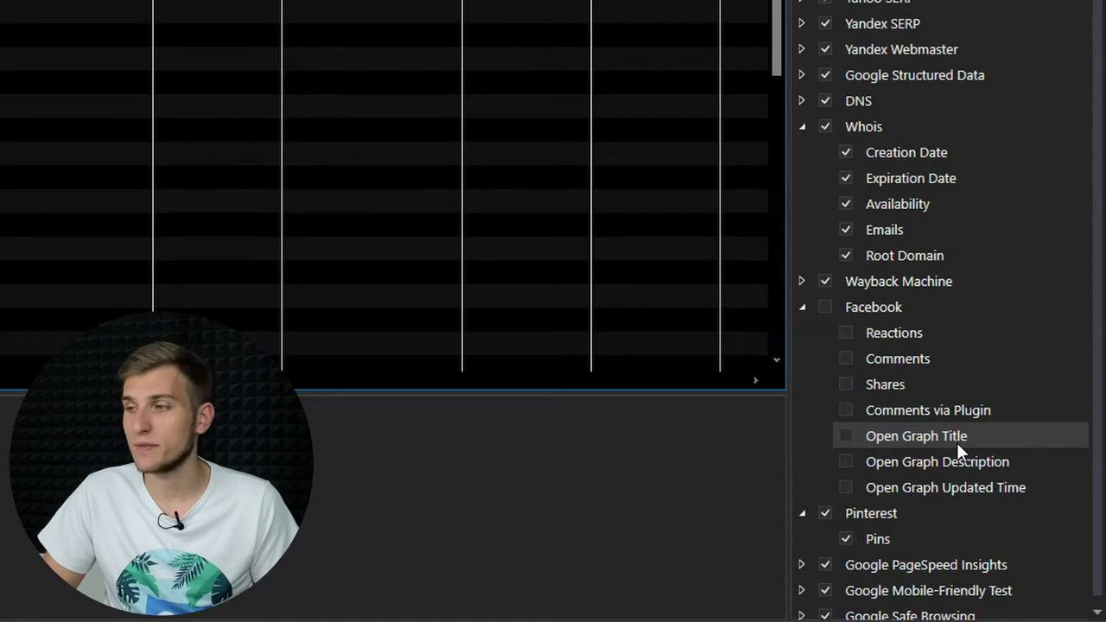
# - Expand Google Structured Data and Google PageSpeed Insights with its URL Parameters
pyautogui.click(803, 75)
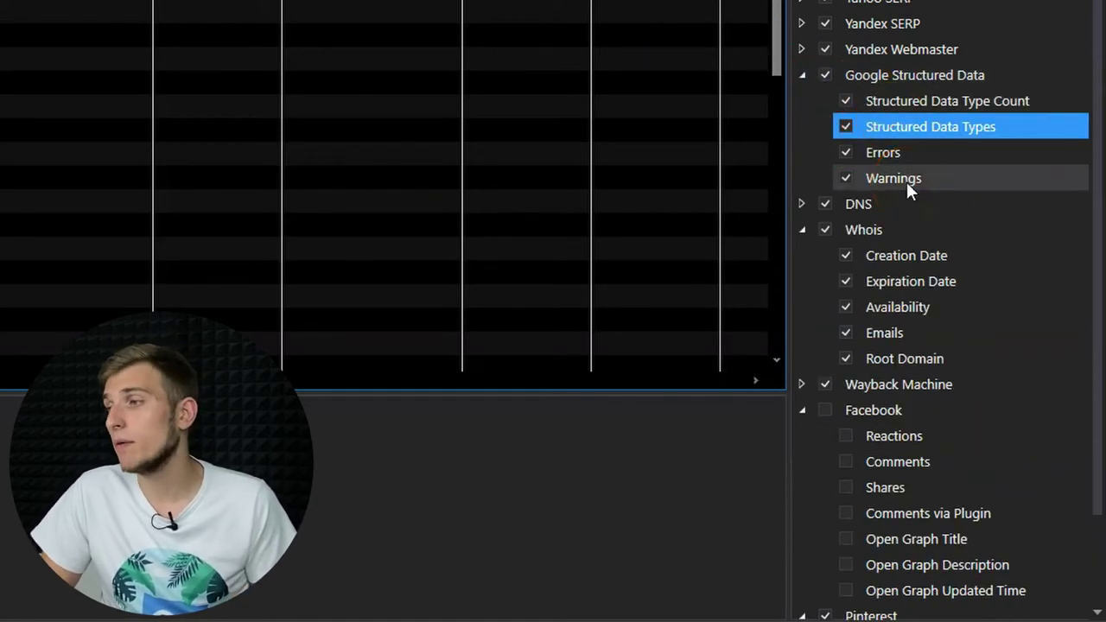
pyautogui.scroll(-2, 911, 181)
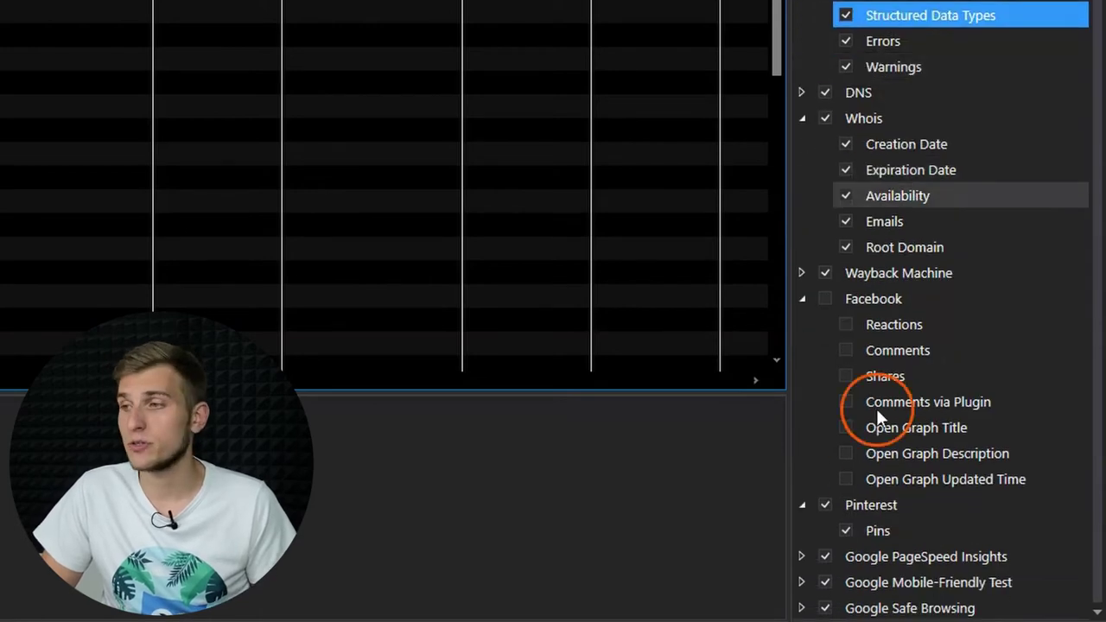
pyautogui.click(801, 557)
pyautogui.scroll(-1, 829, 544)
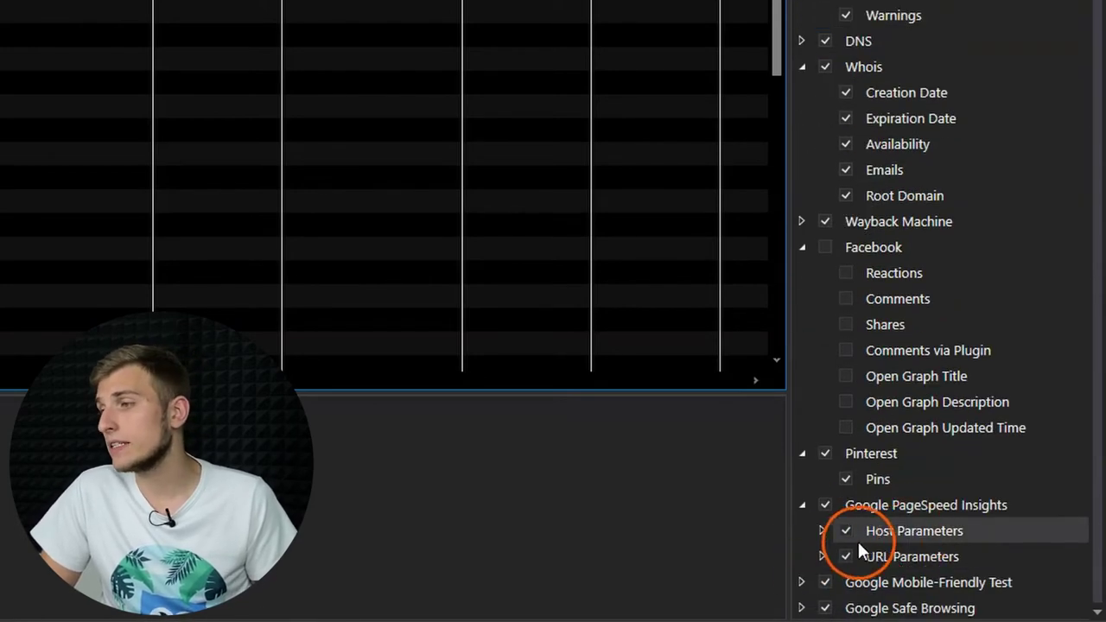
pyautogui.click(820, 557)
pyautogui.scroll(-8, 832, 560)
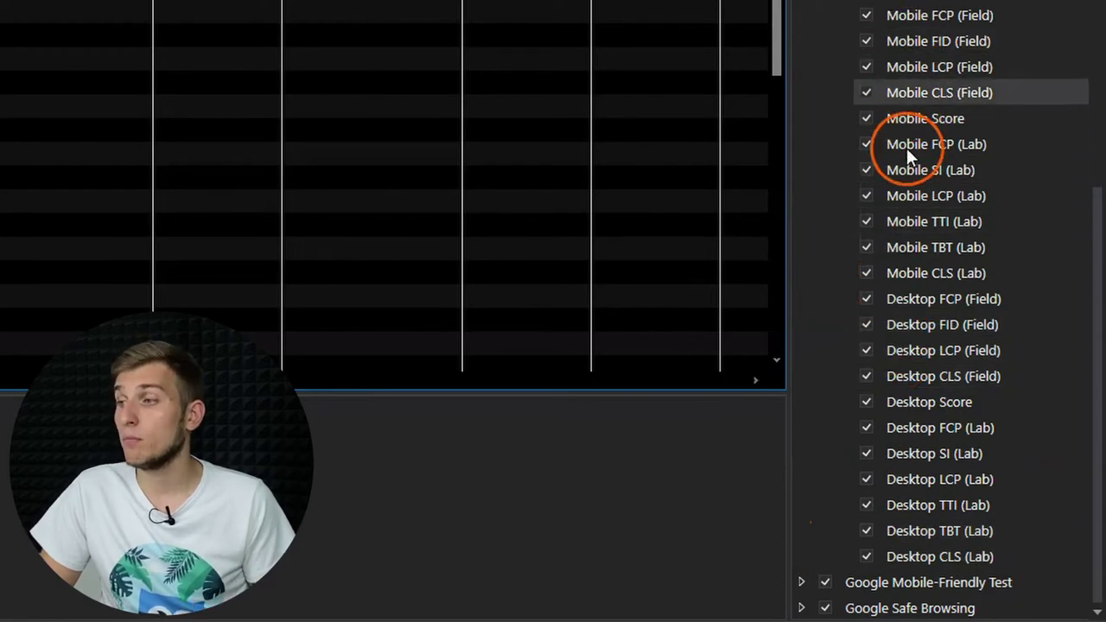
# - Expand the Google Mobile-Friendly Test and Google Safe Browsing groups
pyautogui.click(802, 583)
pyautogui.scroll(-1, 803, 596)
pyautogui.moveTo(829, 594)
pyautogui.mouseDown()
pyautogui.moveTo(883, 594)
pyautogui.moveTo(870, 597)
pyautogui.mouseUp()
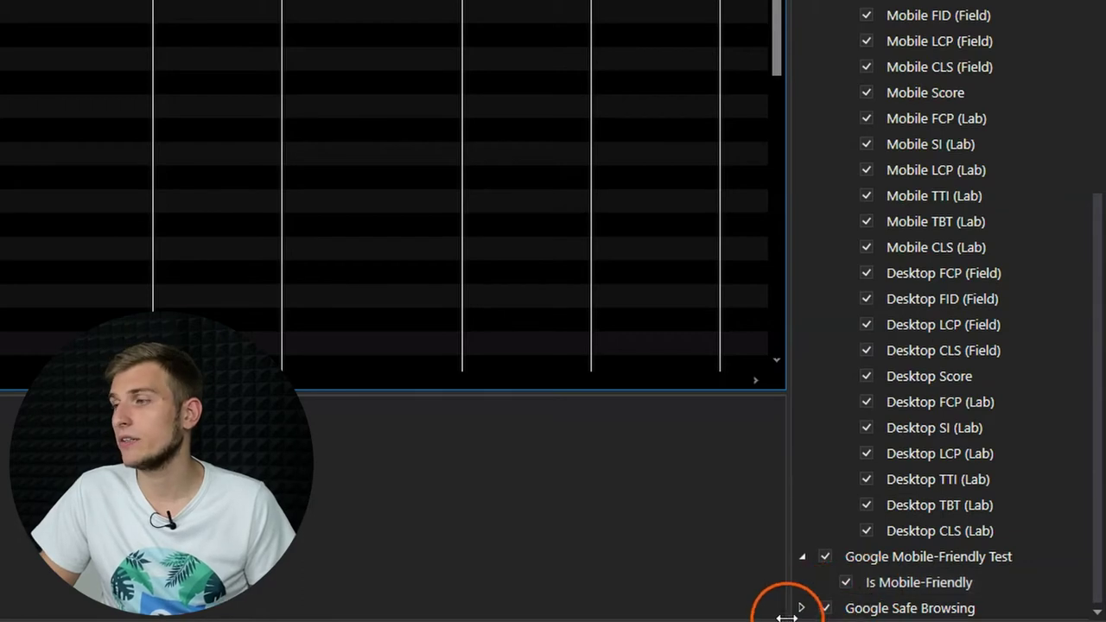
pyautogui.click(817, 610)
pyautogui.moveTo(896, 596); pyautogui.dragTo(913, 608)
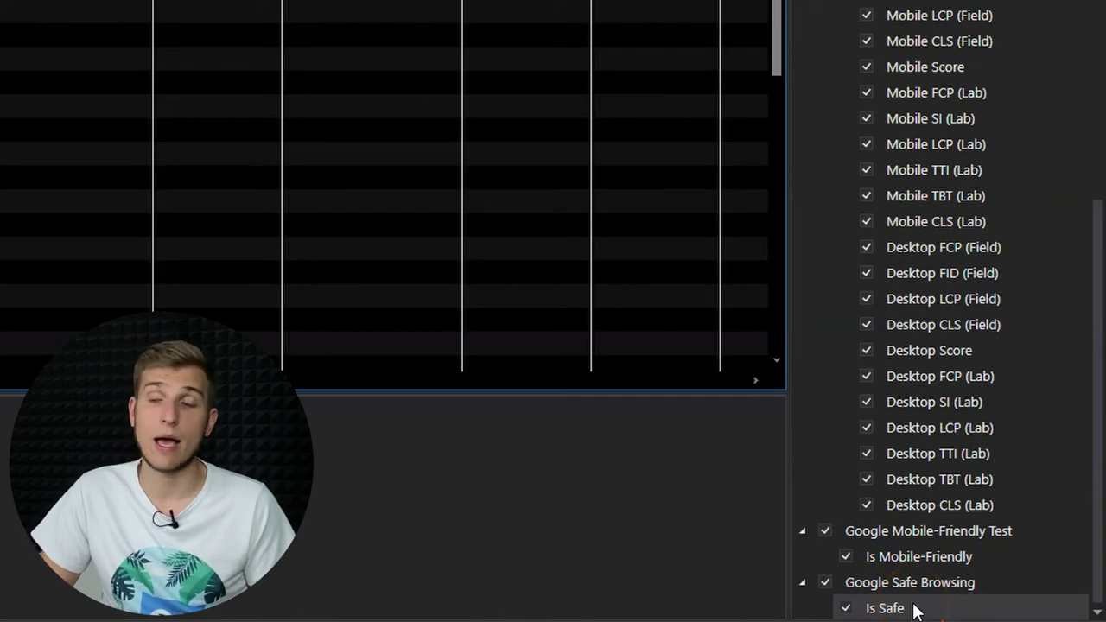
pyautogui.scroll(7, 917, 285)
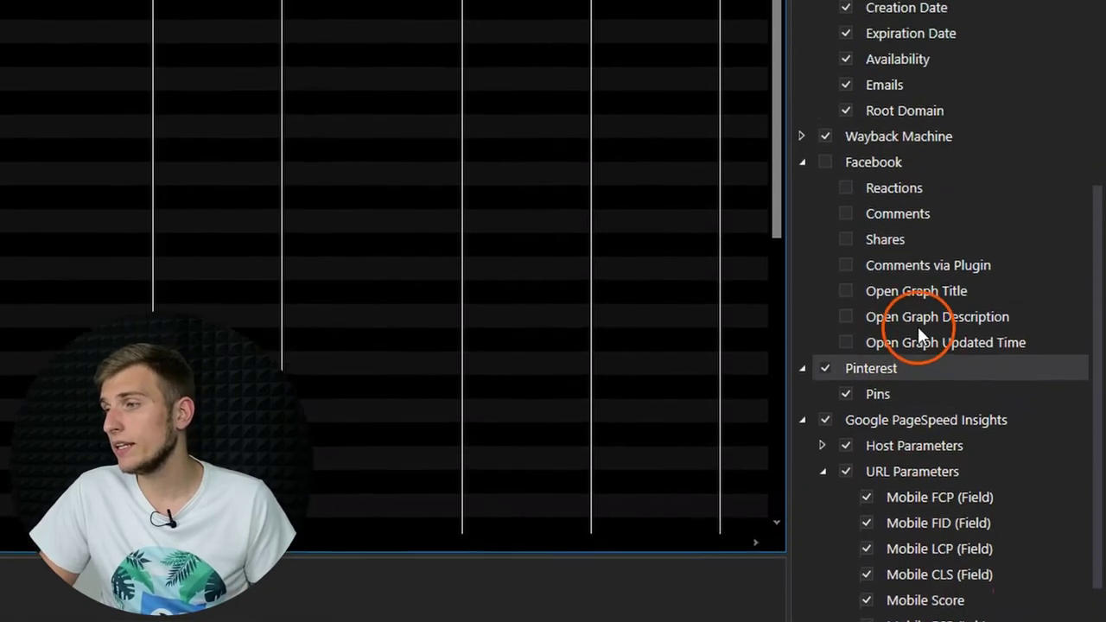
pyautogui.scroll(3, 919, 289)
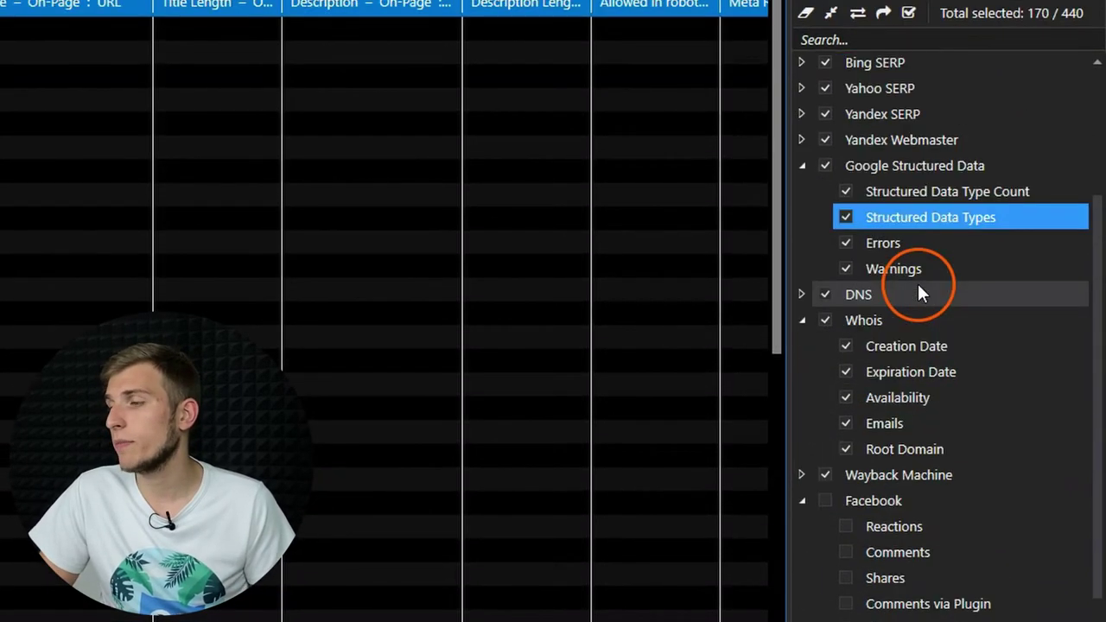
# - Expand Yandex Webmaster, collapse all, and read the On-Page Status Code and Content-Type descriptions
pyautogui.click(815, 139)
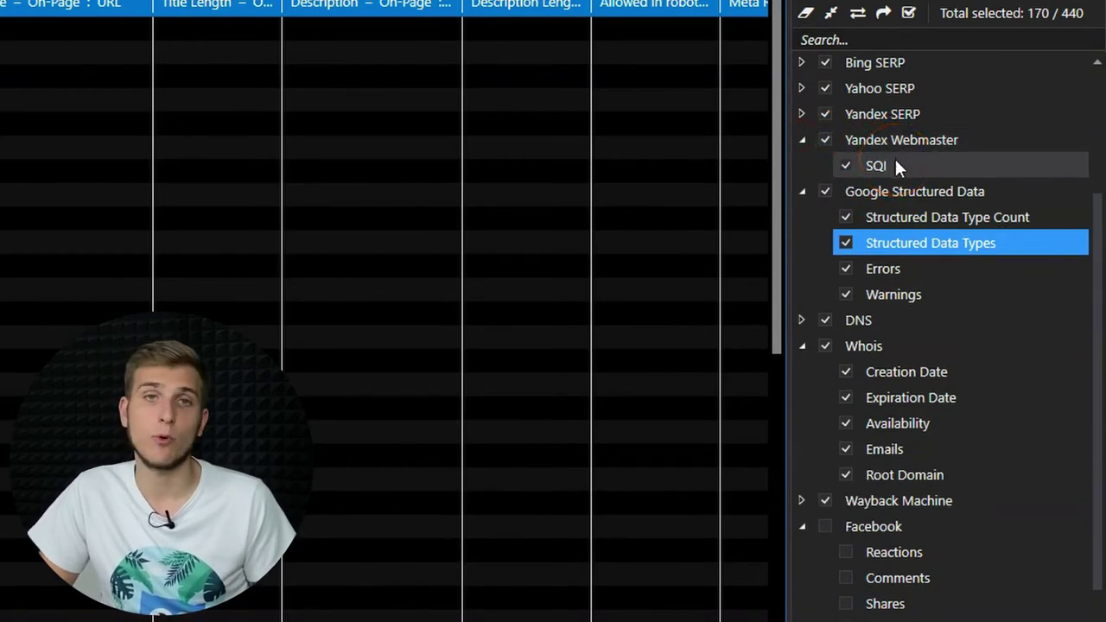
pyautogui.click(838, 20)
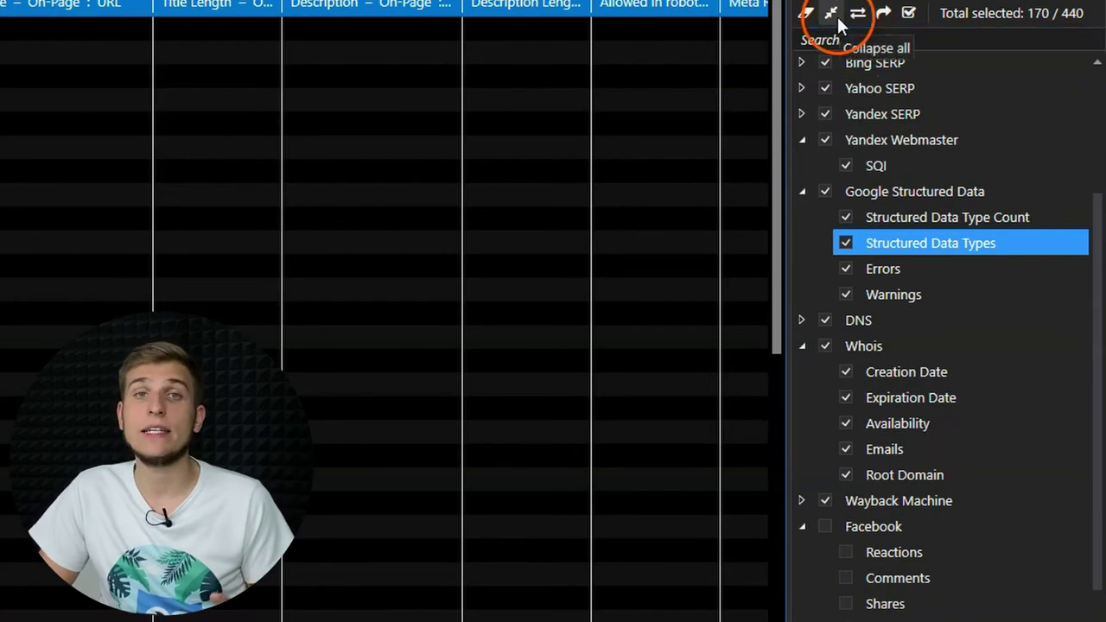
pyautogui.click(838, 21)
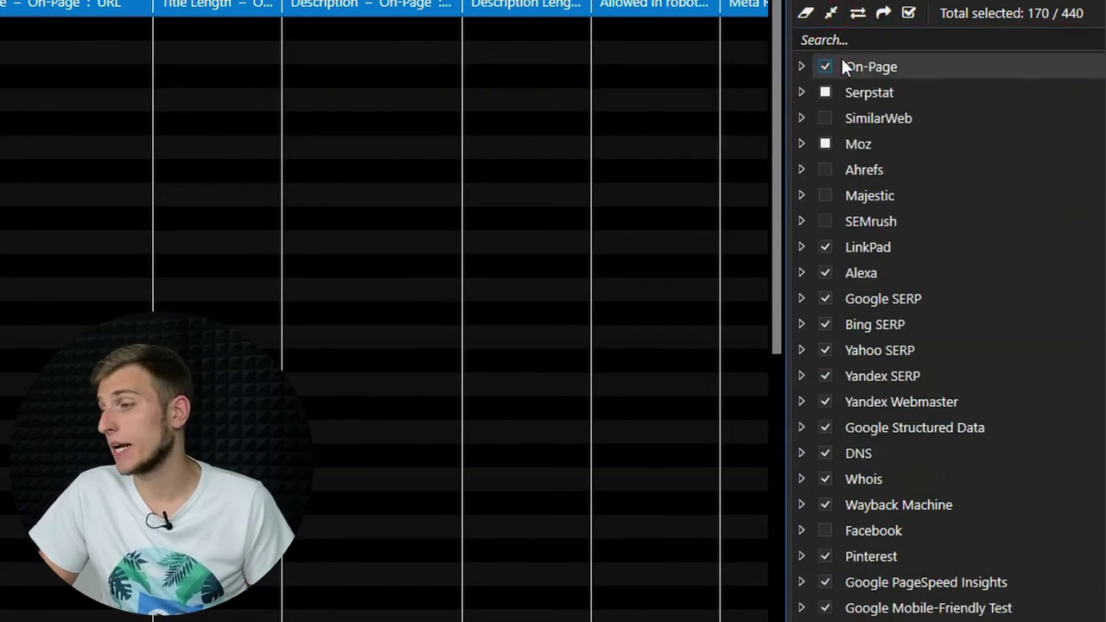
pyautogui.click(811, 66)
pyautogui.click(886, 90)
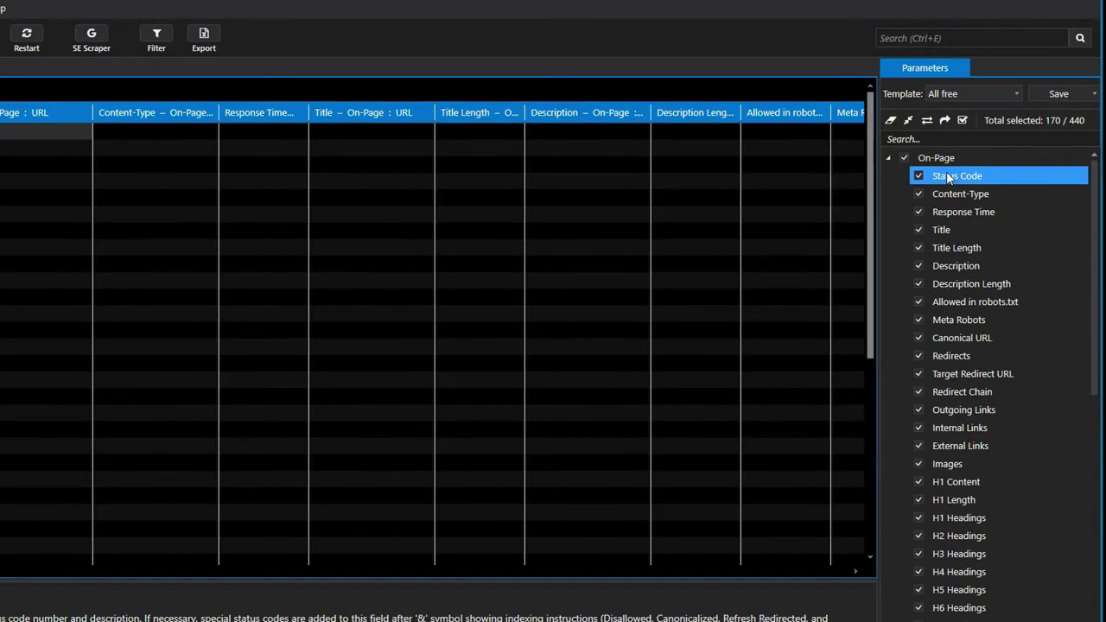
pyautogui.click(938, 191)
pyautogui.click(633, 616)
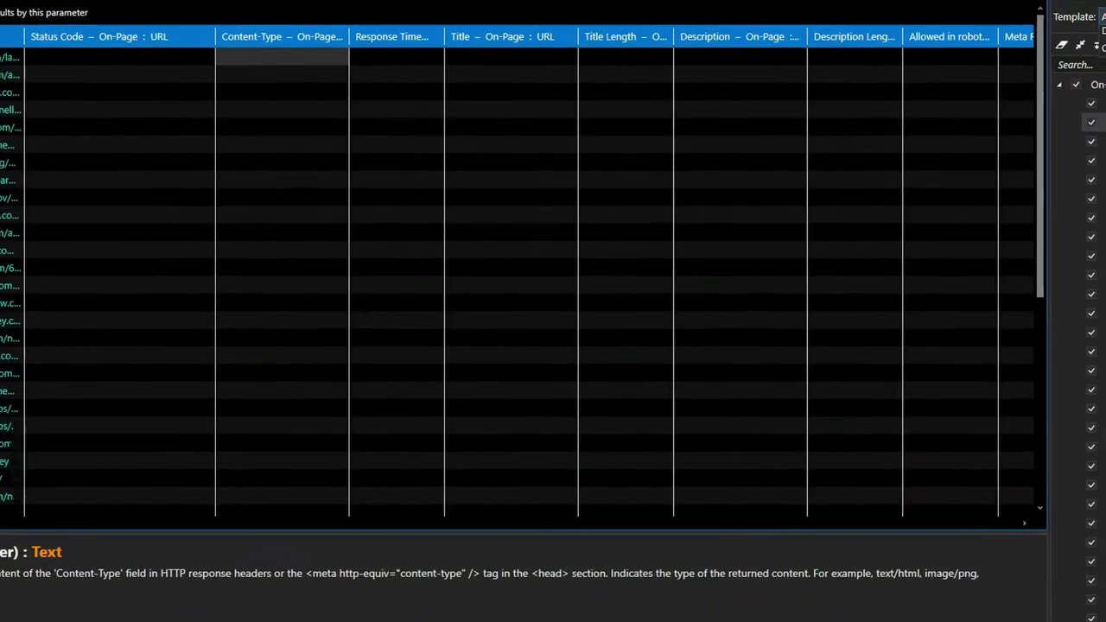
# - Check Domain Rating under Ahrefs Host Parameters, bringing the selection to 171 of 440
pyautogui.click(987, 76)
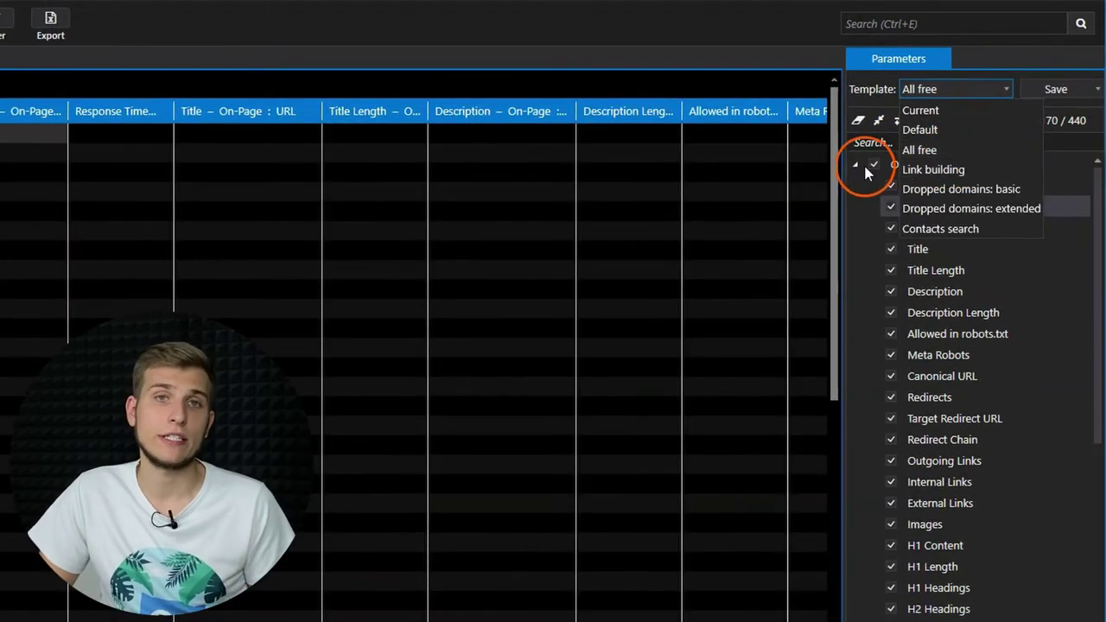
pyautogui.click(865, 170)
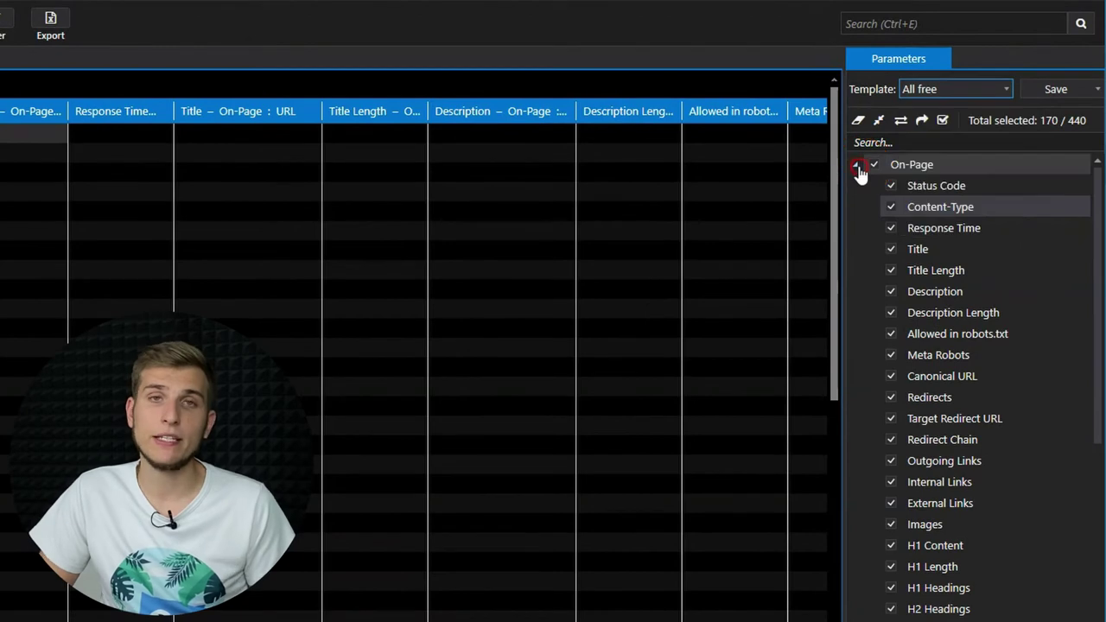
pyautogui.click(855, 164)
pyautogui.click(855, 249)
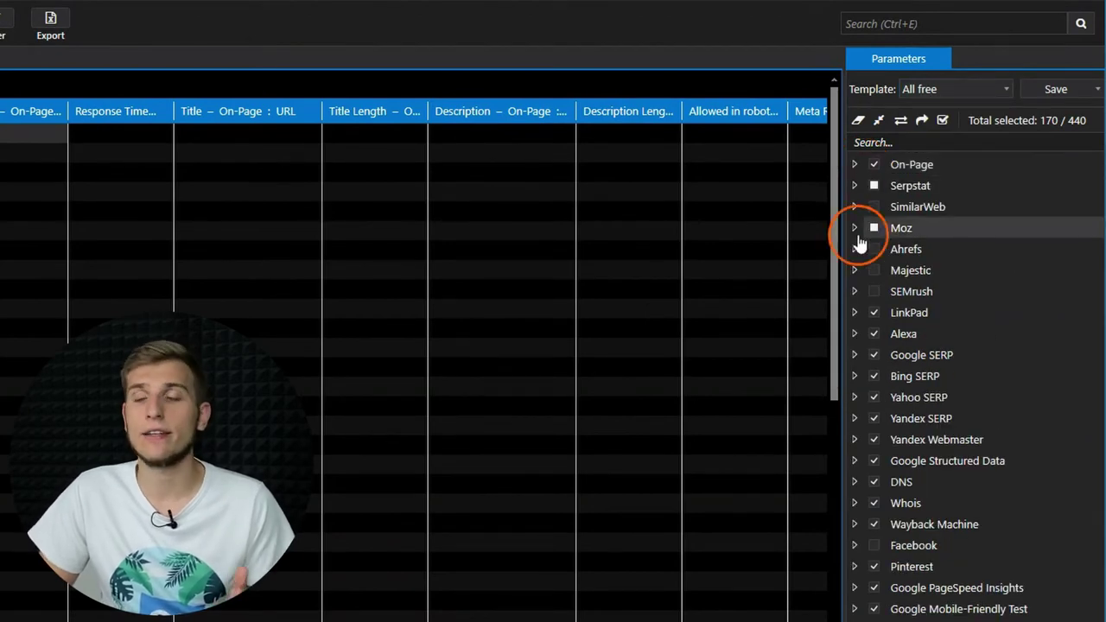
pyautogui.click(869, 293)
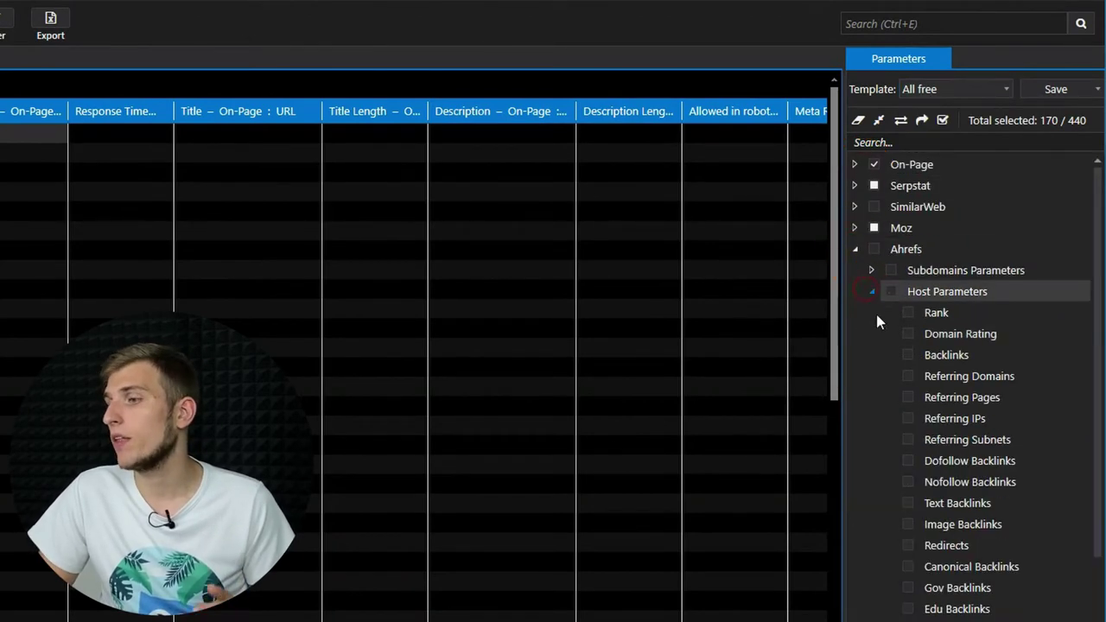
pyautogui.click(901, 363)
pyautogui.click(906, 335)
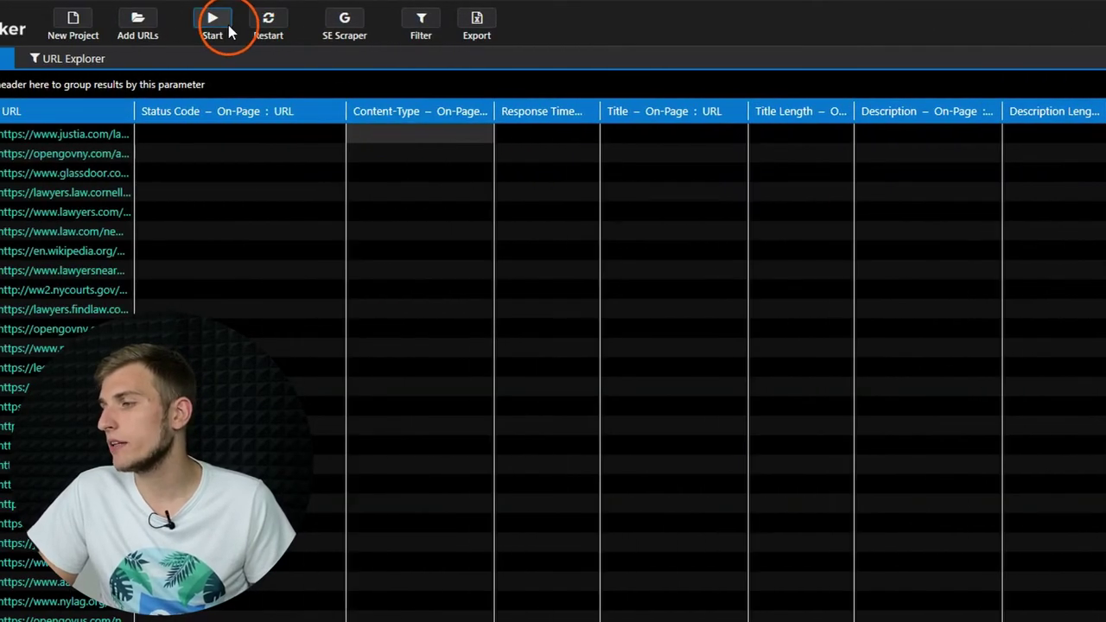
# - Start the URL analysis, keep English and the Dark scheme, and raise max threads to 7
pyautogui.click(228, 28)
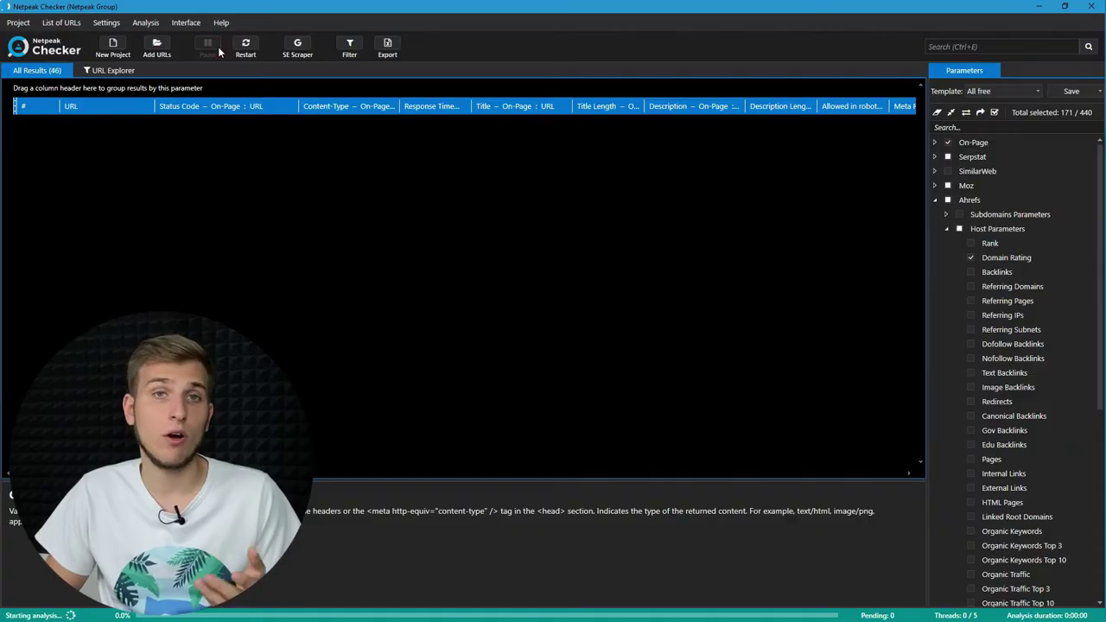
pyautogui.click(106, 23)
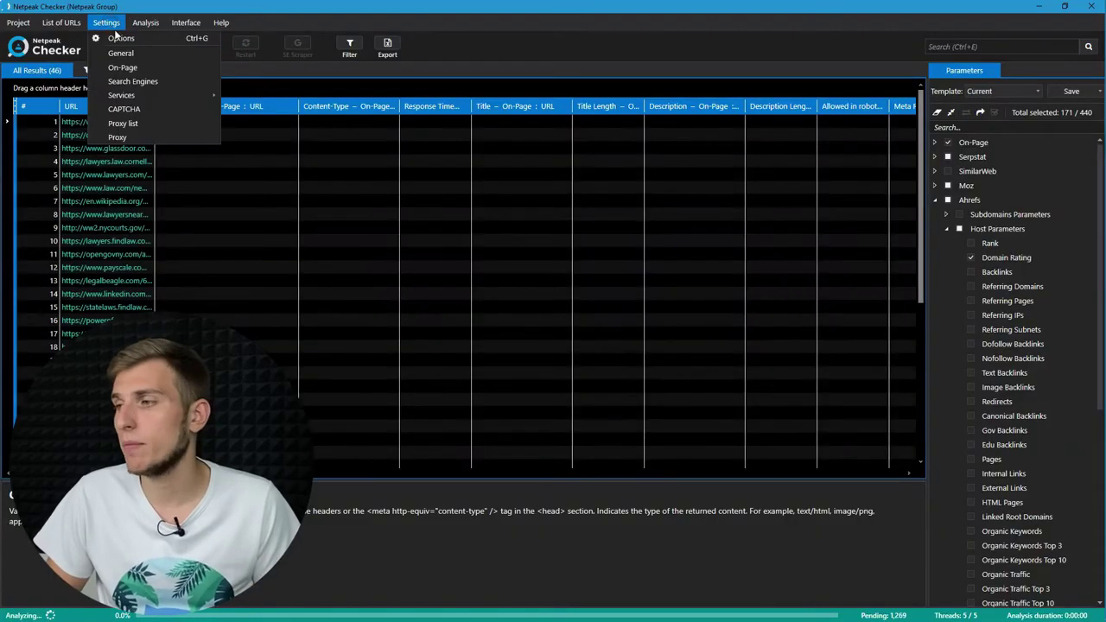
pyautogui.click(121, 53)
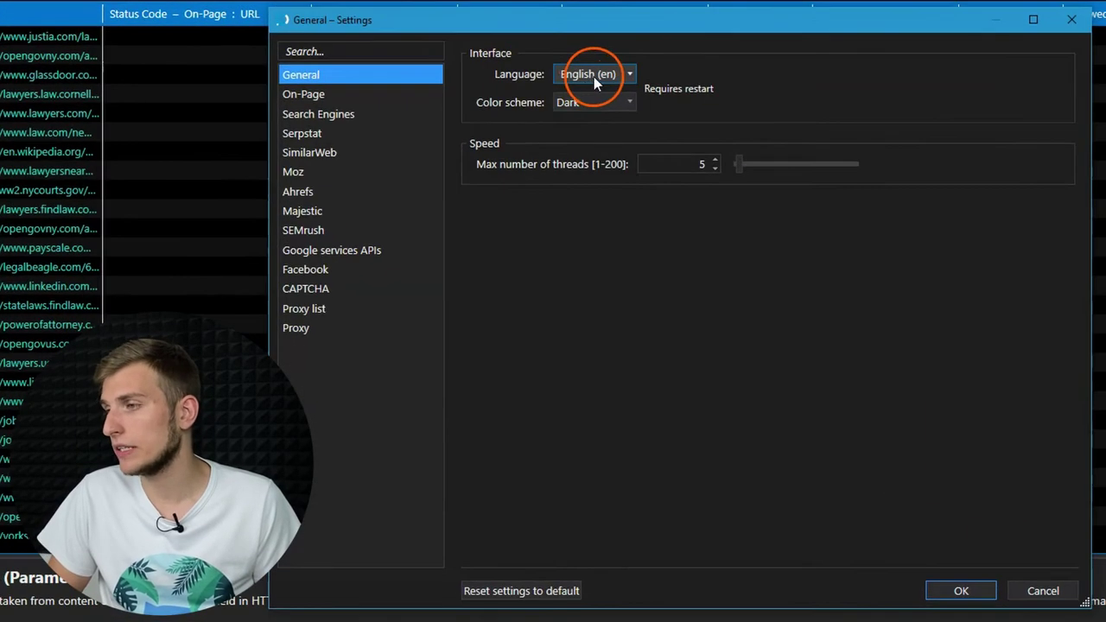
pyautogui.click(593, 77)
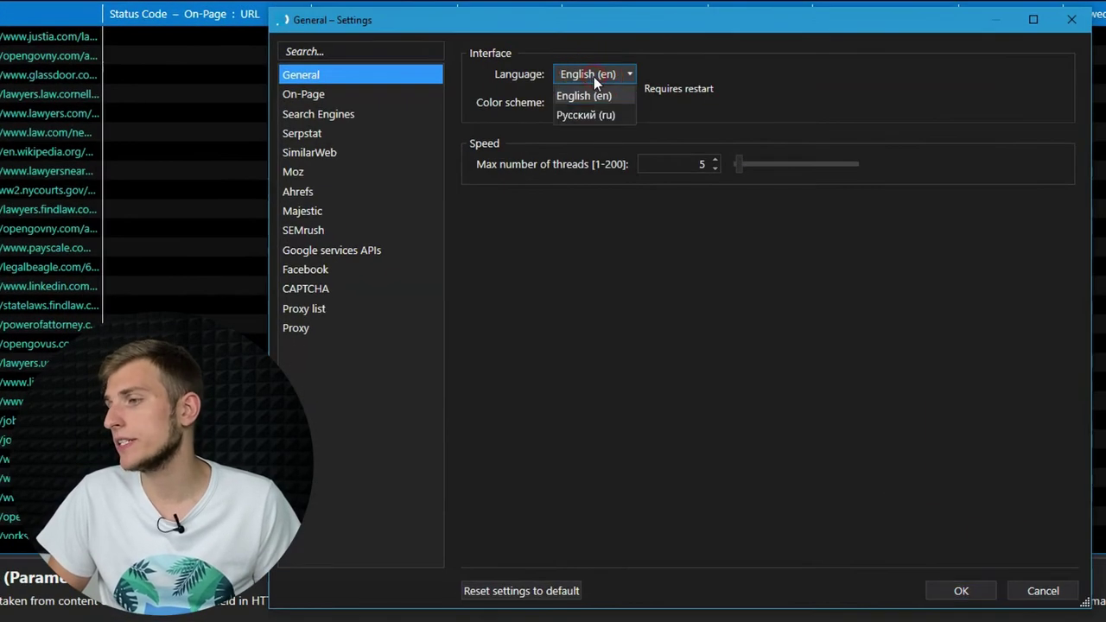
pyautogui.click(764, 127)
pyautogui.click(628, 102)
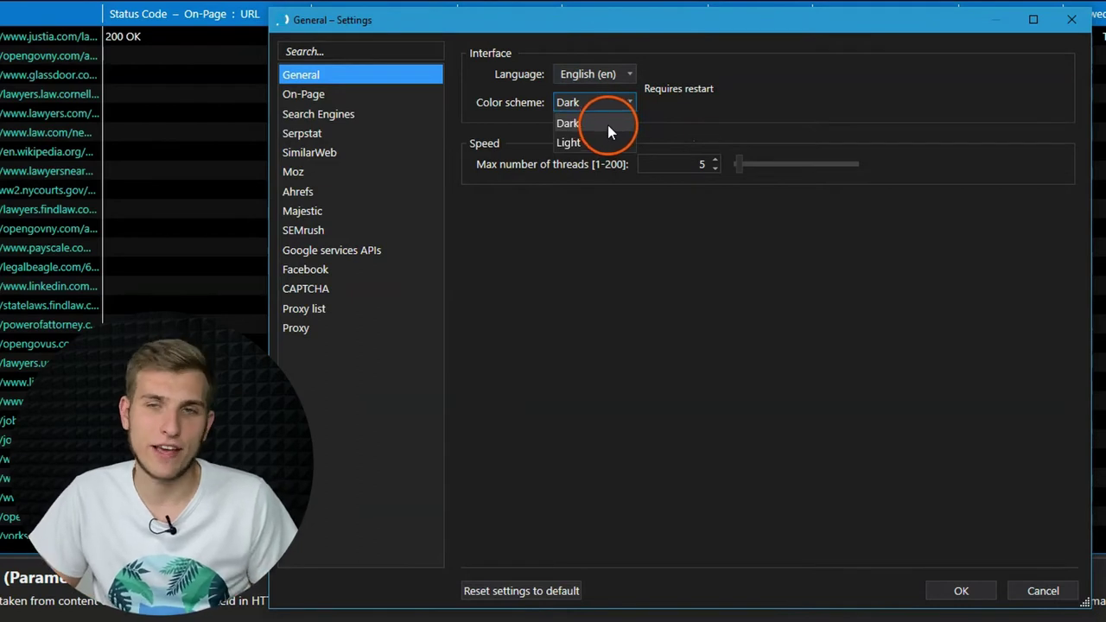
pyautogui.click(657, 119)
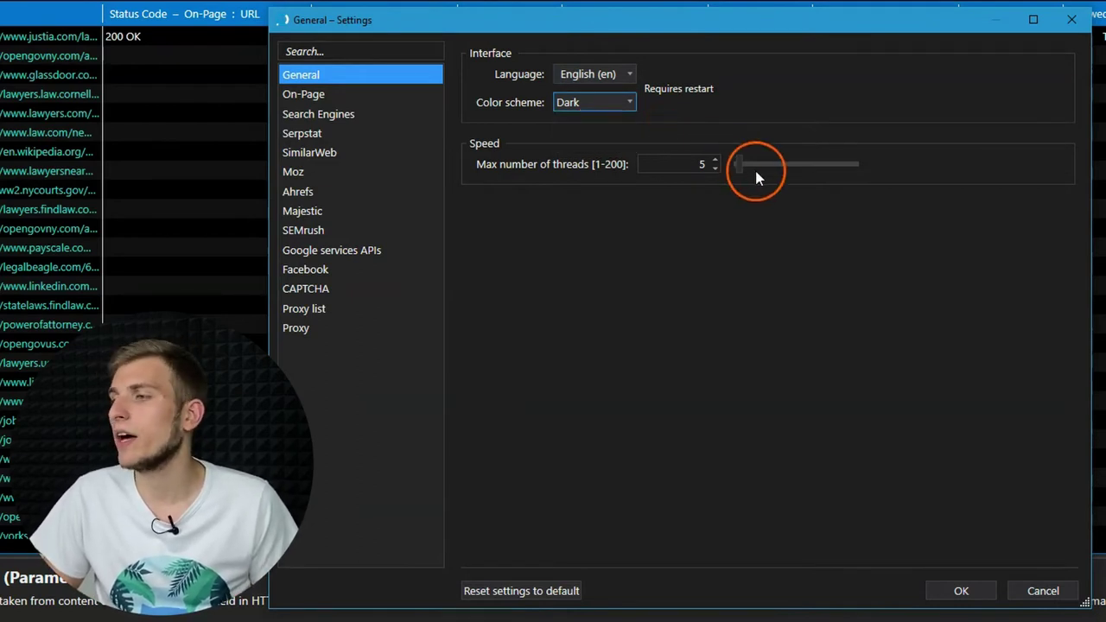
pyautogui.click(716, 161)
pyautogui.click(716, 161)
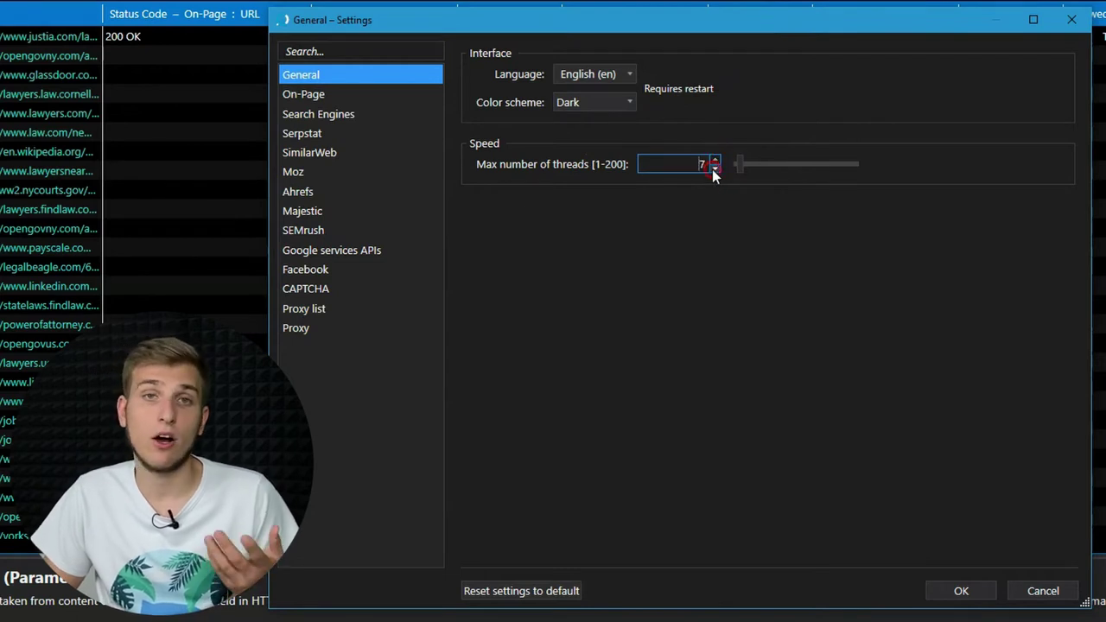
# - Review On-Page threads (left at 5), User Agent and Authentication options, then go to Search Engines
pyautogui.click(386, 95)
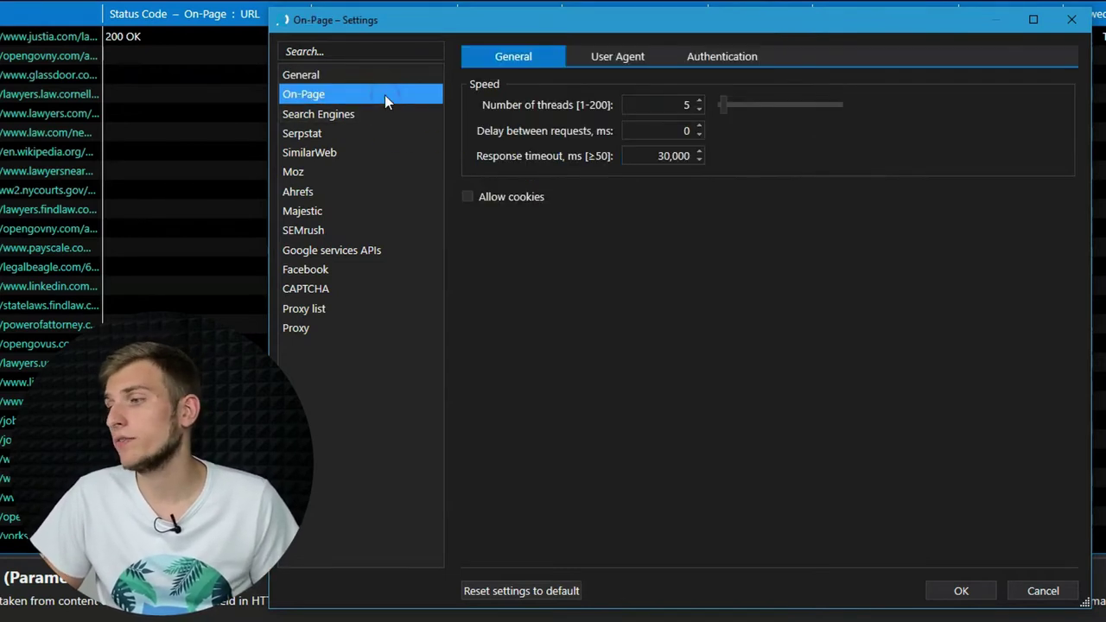
pyautogui.moveTo(717, 104); pyautogui.dragTo(750, 106)
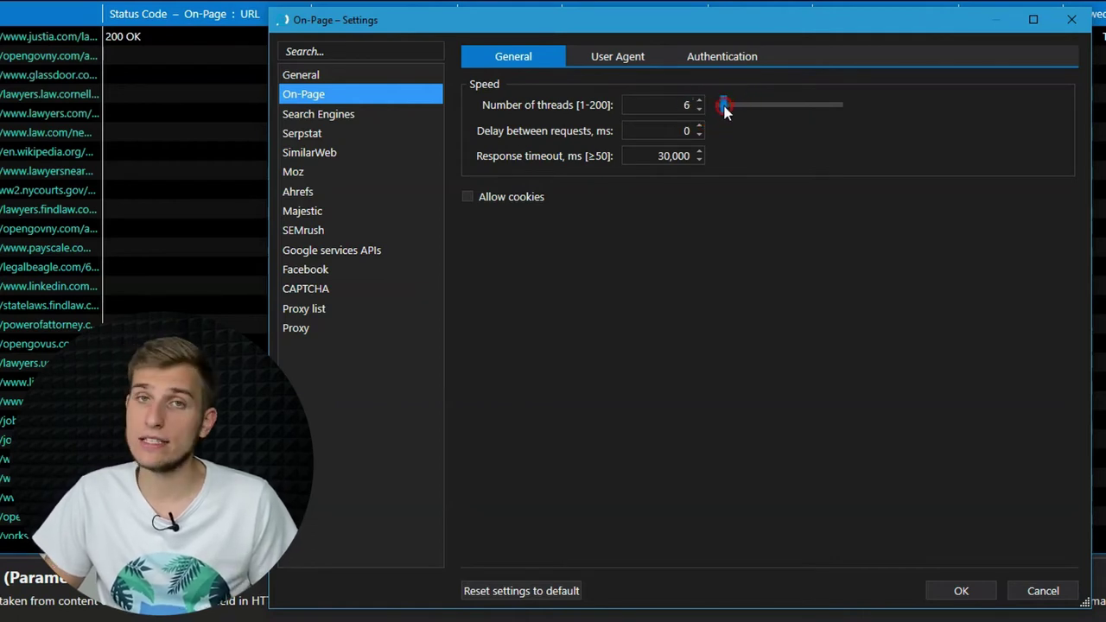
pyautogui.click(702, 108)
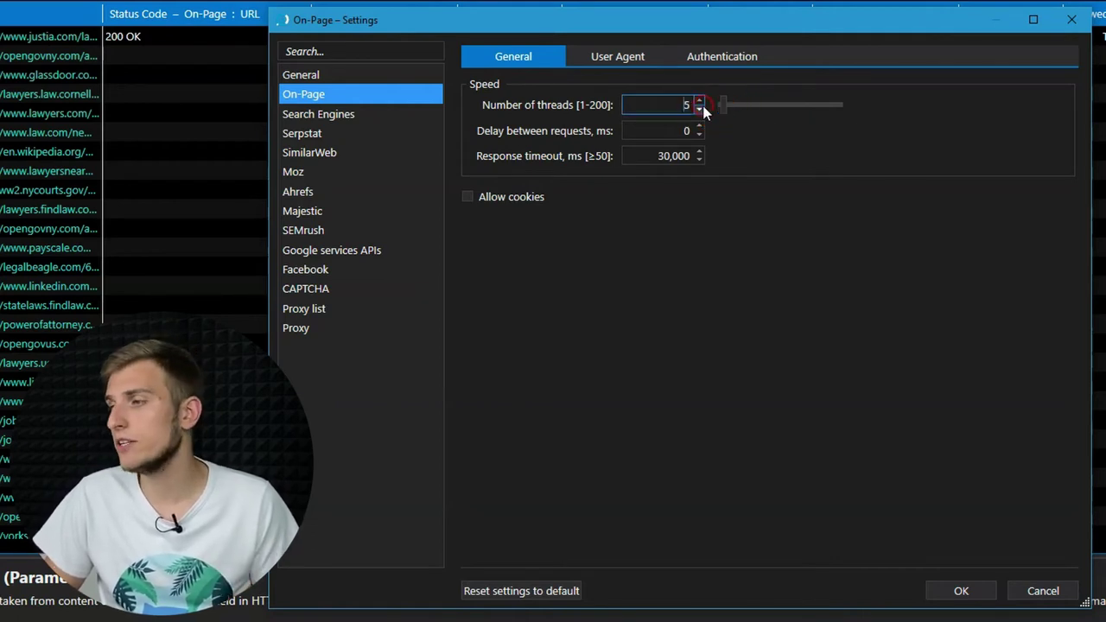
pyautogui.click(644, 60)
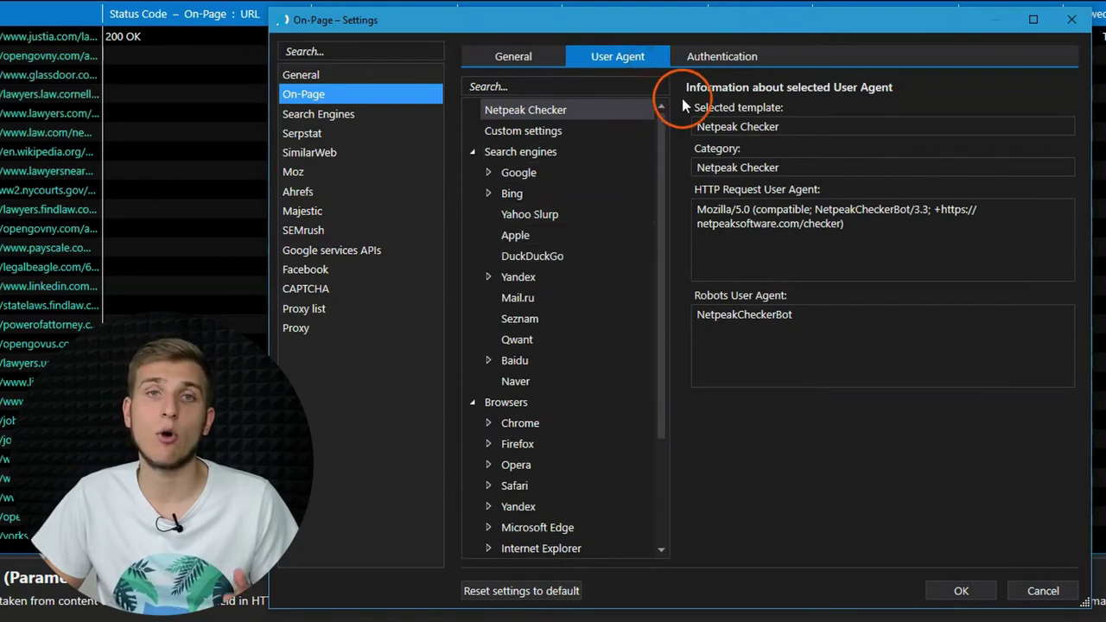
pyautogui.click(716, 55)
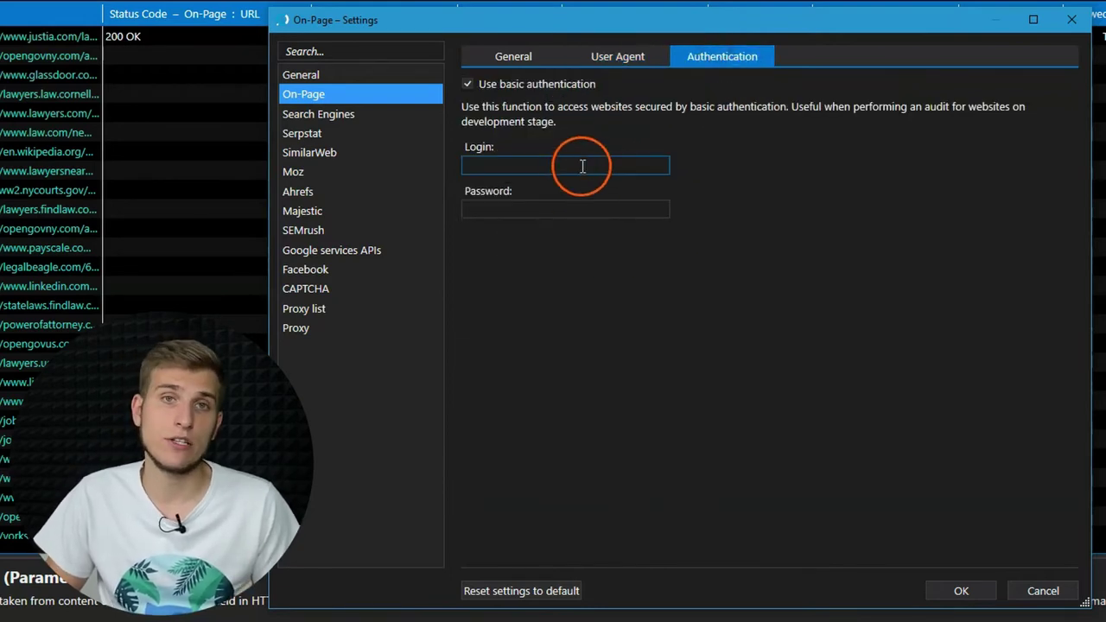
pyautogui.click(389, 120)
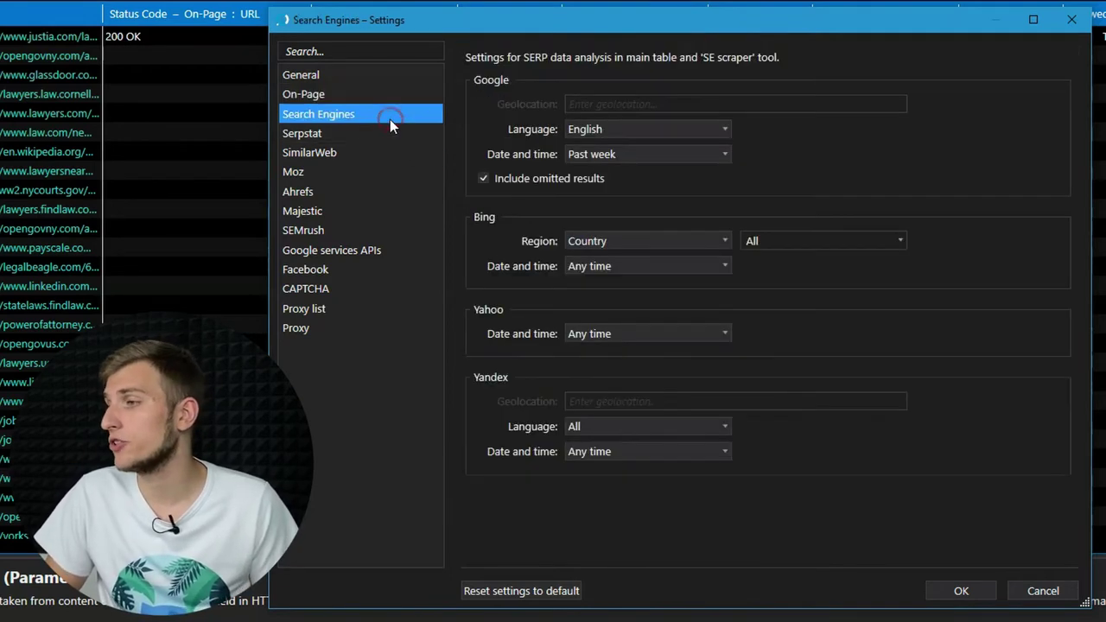
# - Keep Google's date range at Past week with New York geolocation, then switch to Serpstat settings
pyautogui.click(568, 154)
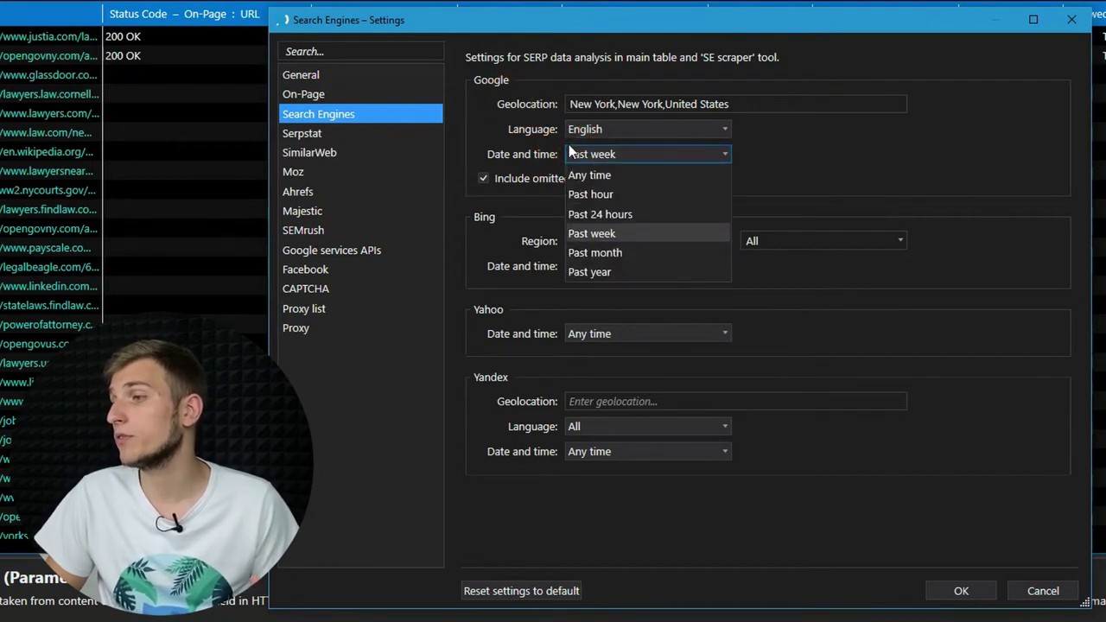
pyautogui.click(570, 153)
pyautogui.click(496, 113)
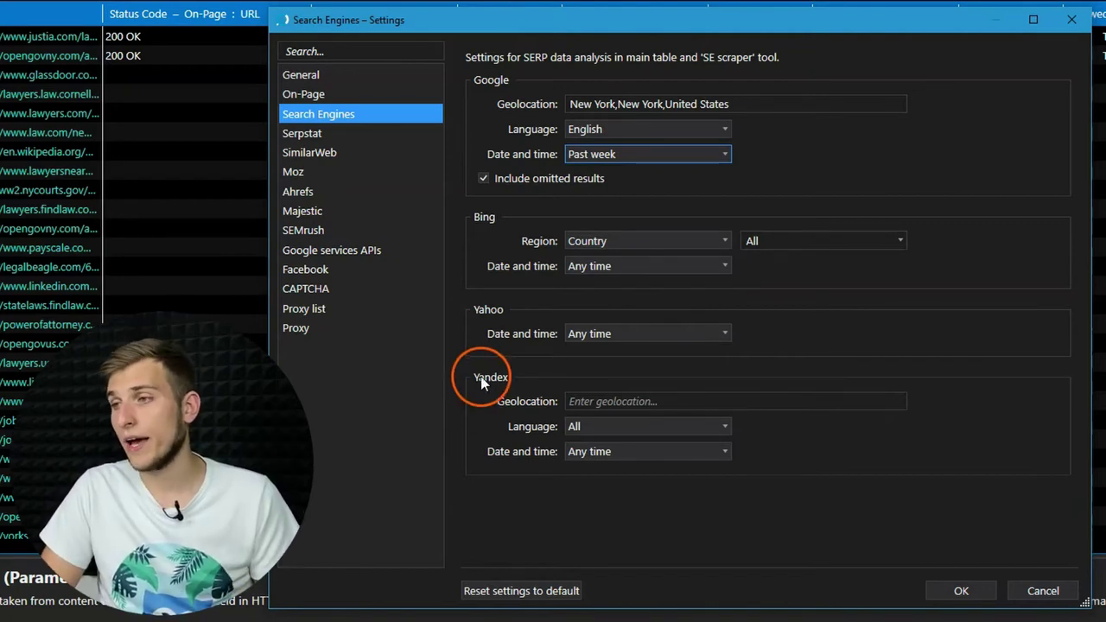
pyautogui.click(373, 135)
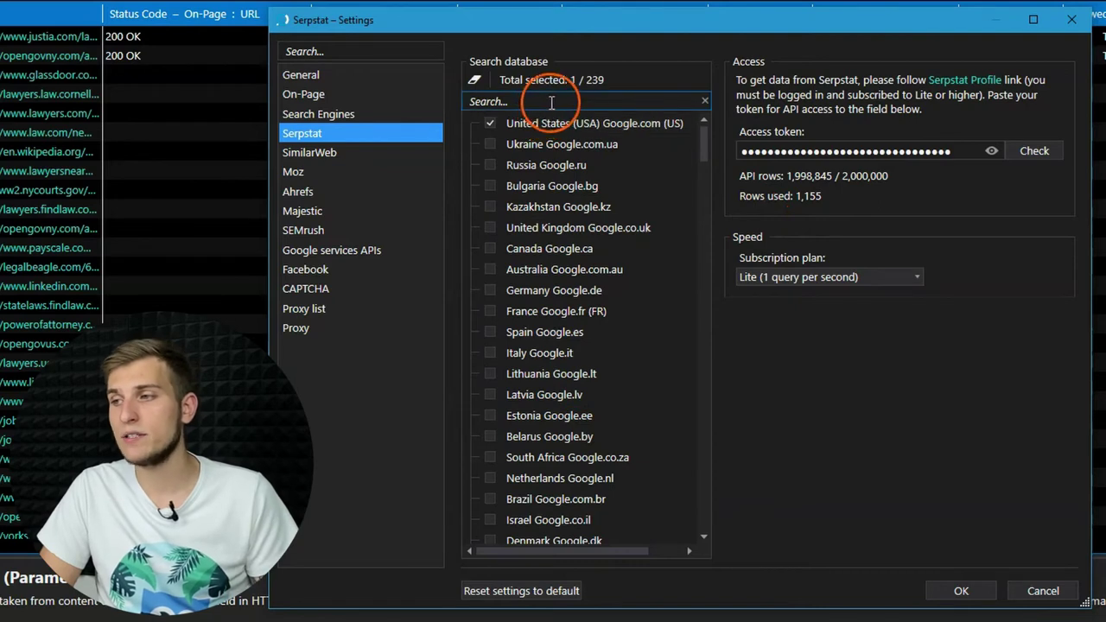
# - Browse the Serpstat database list and CAPTCHA page, then show the Proxy list's Check options
pyautogui.moveTo(704, 122); pyautogui.dragTo(704, 206)
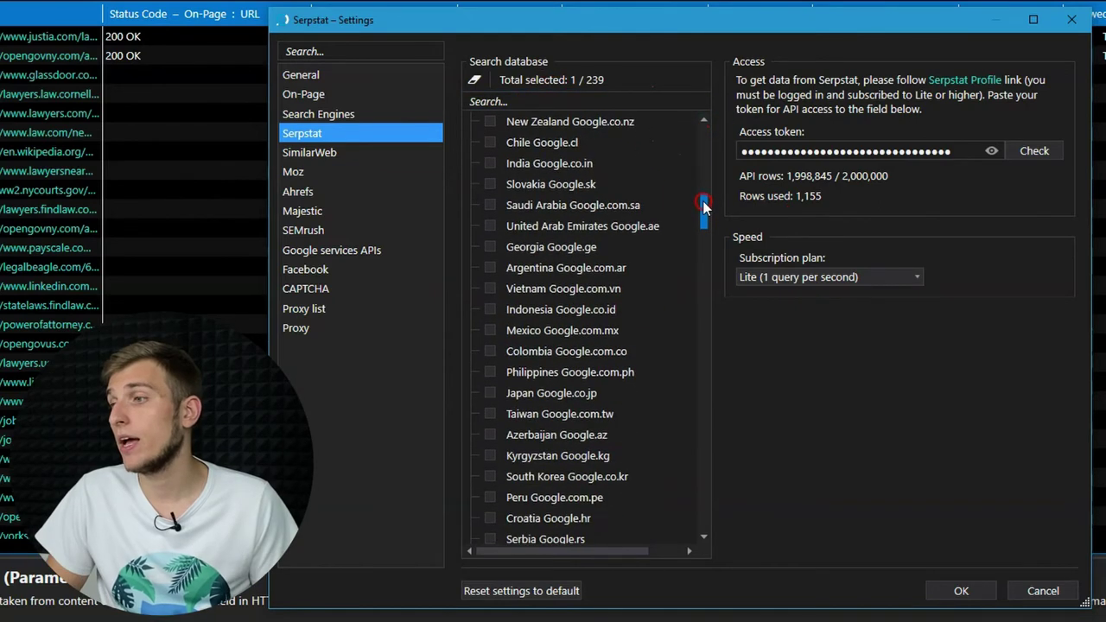
pyautogui.click(405, 292)
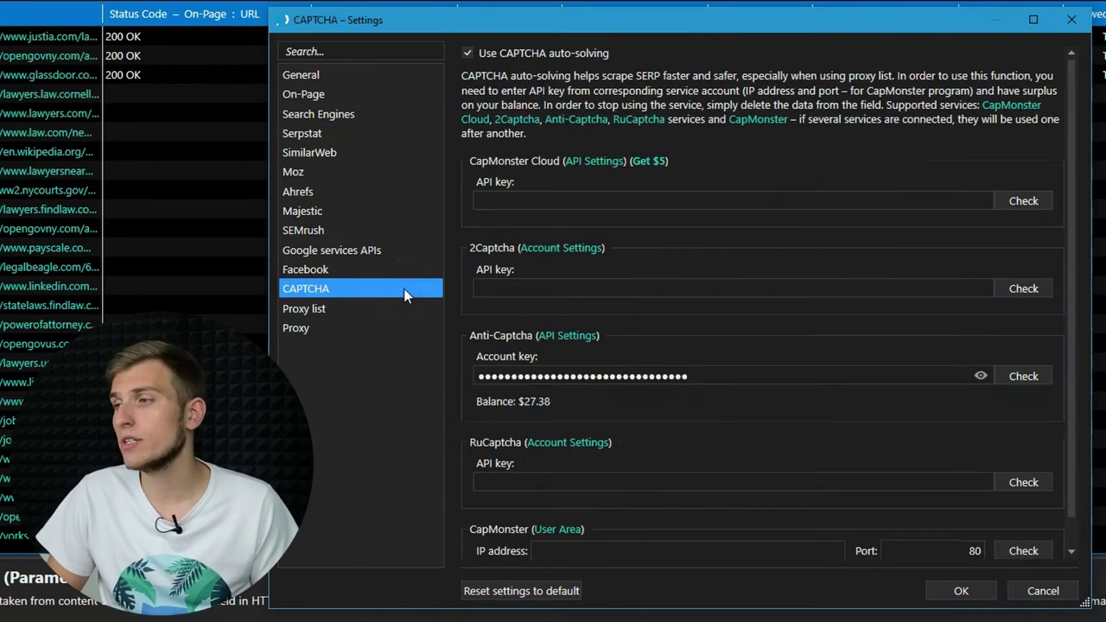
pyautogui.scroll(-1, 532, 294)
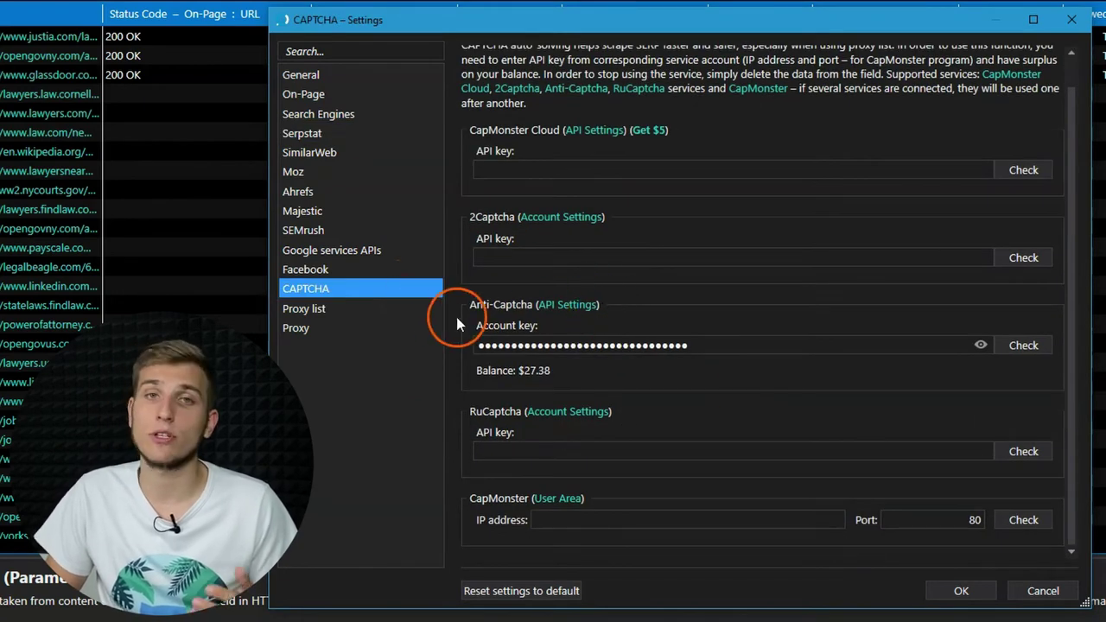
pyautogui.click(427, 308)
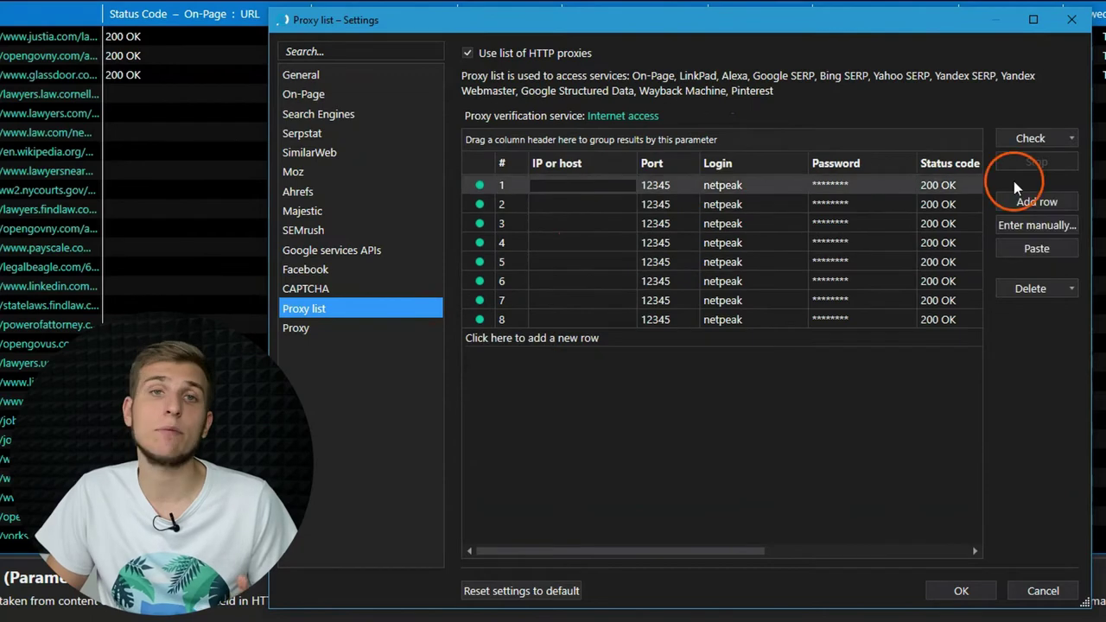
pyautogui.click(1054, 136)
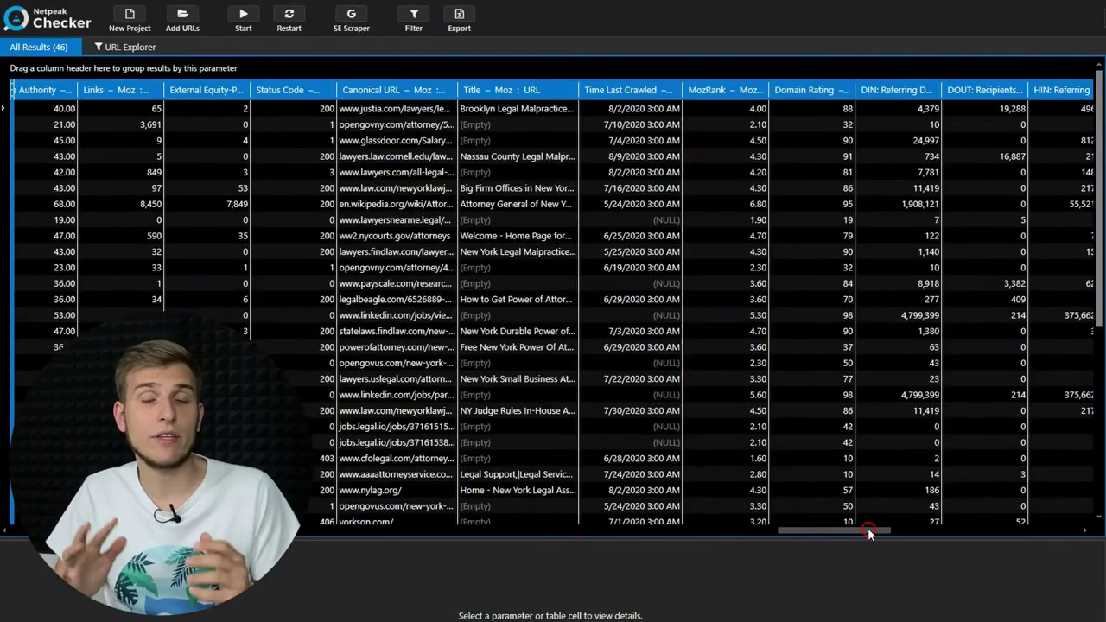
# - Group results by Country – Alexa : Host (United States, 34 items) and sort by Local Rank
pyautogui.moveTo(860, 530); pyautogui.dragTo(1001, 535)
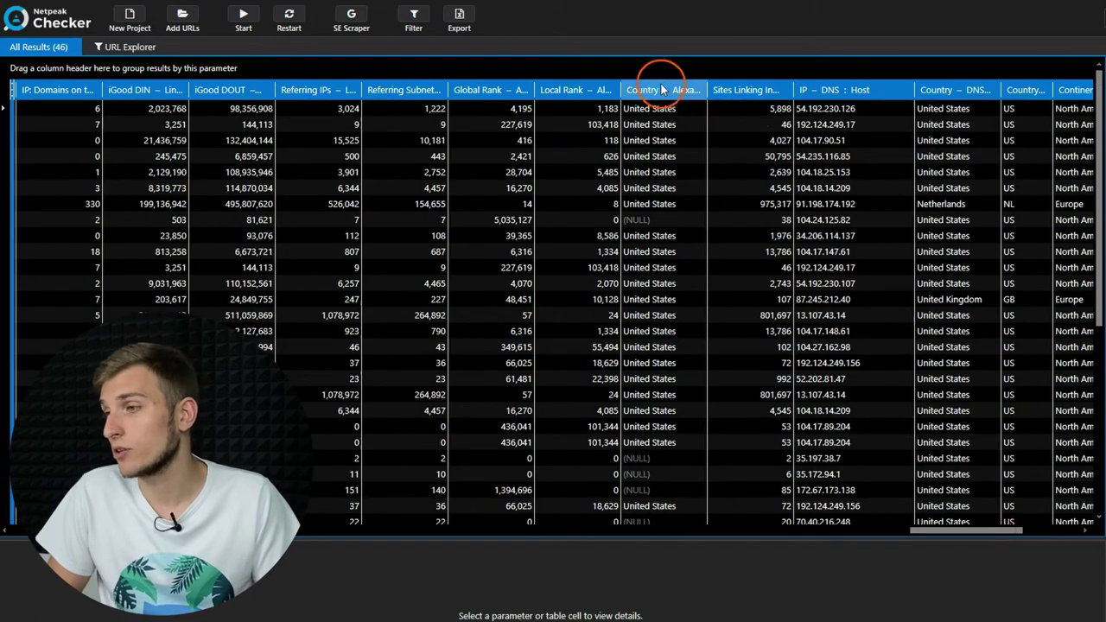
pyautogui.moveTo(661, 89); pyautogui.dragTo(662, 76)
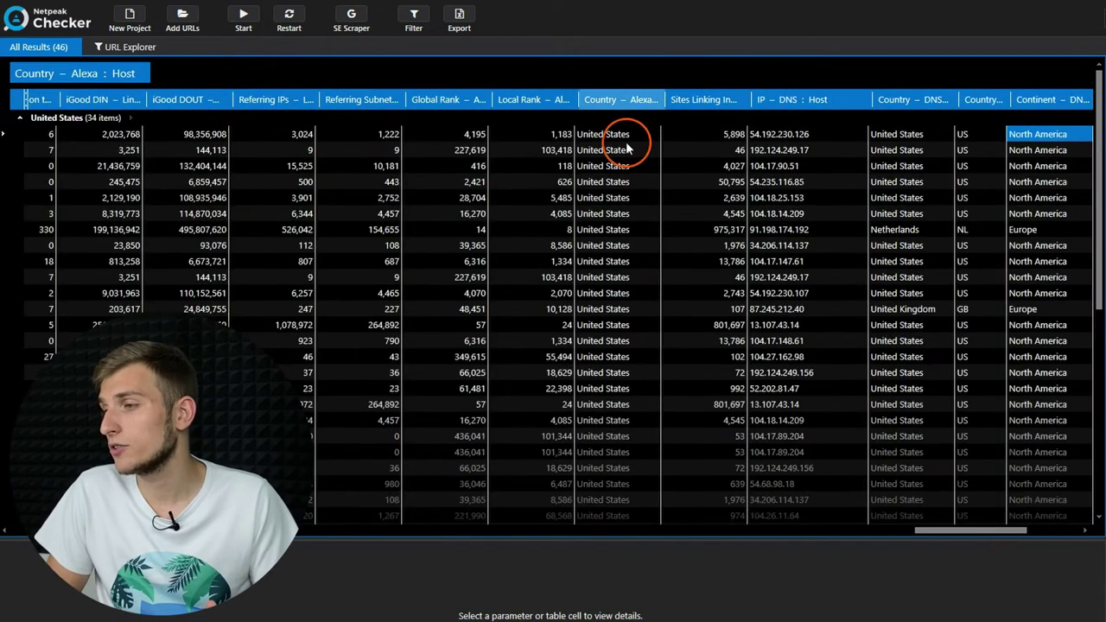
pyautogui.click(531, 102)
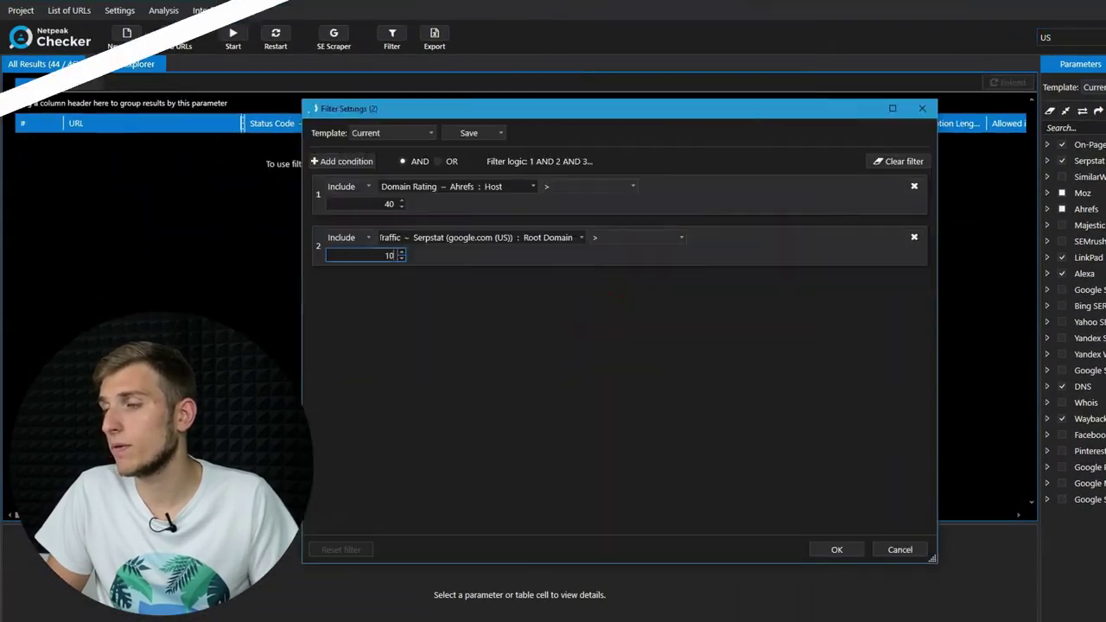
# - Apply the filter Domain Rating – Ahrefs > 40 AND Traffic – Serpstat > 10000
pyautogui.write('0000')
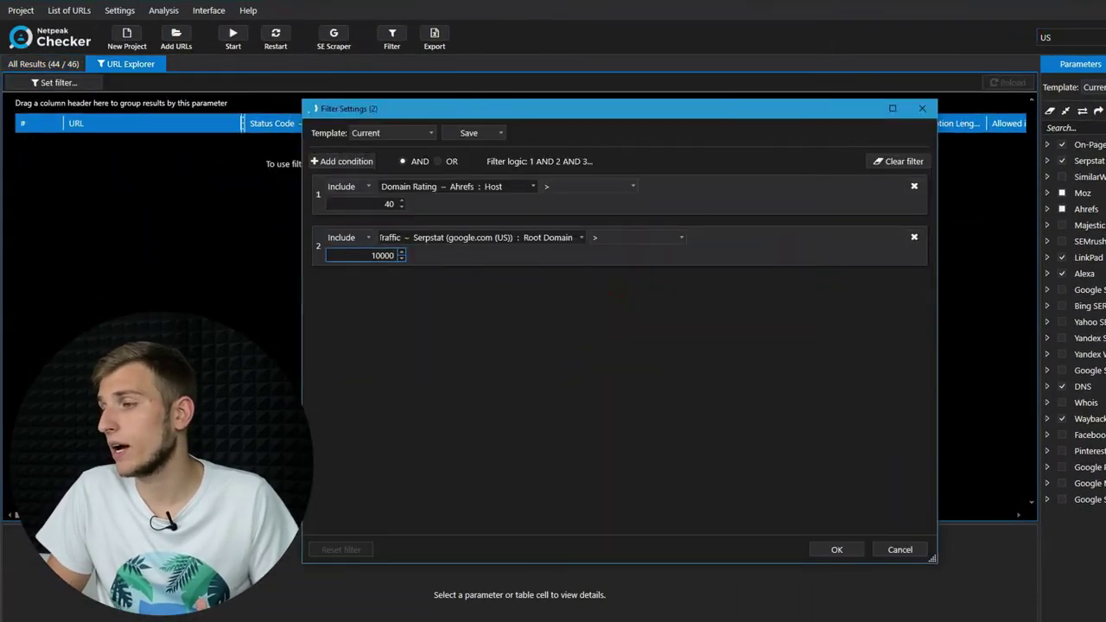
pyautogui.press('Return')
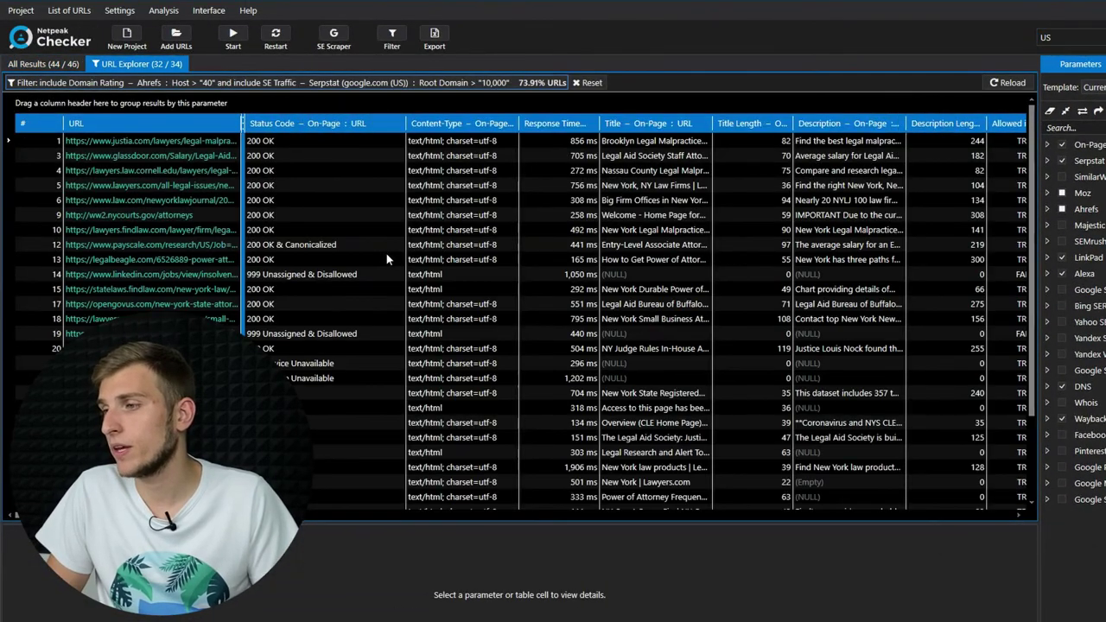
pyautogui.rightClick(373, 342)
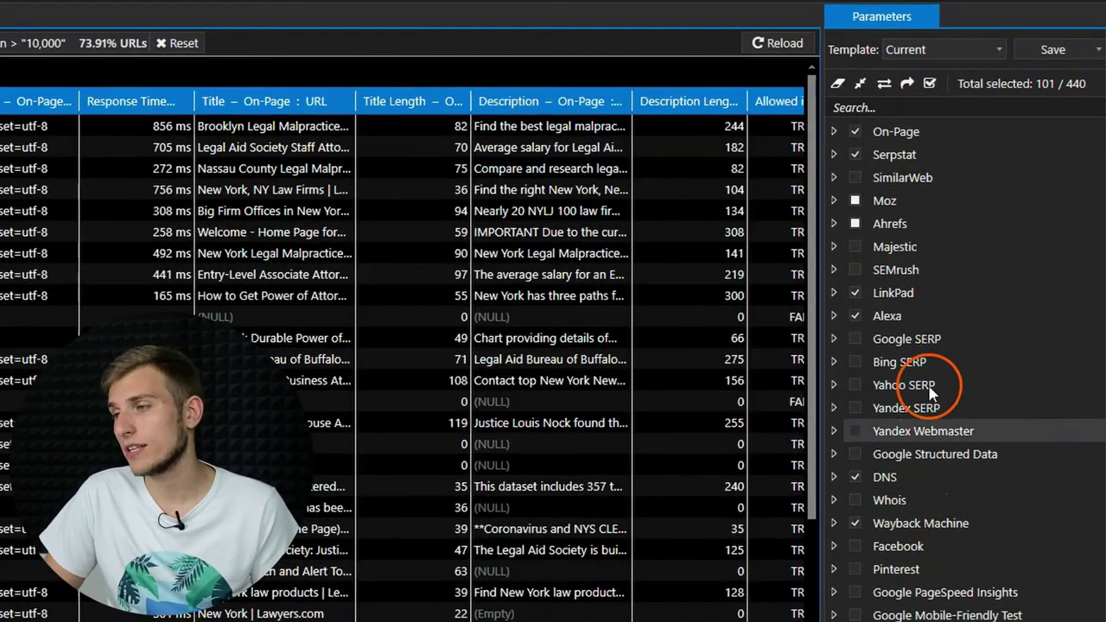
# - Search the parameters for 'doma' and select Serpstat's Root Domain Parameters
pyautogui.click(944, 106)
pyautogui.write('doma')
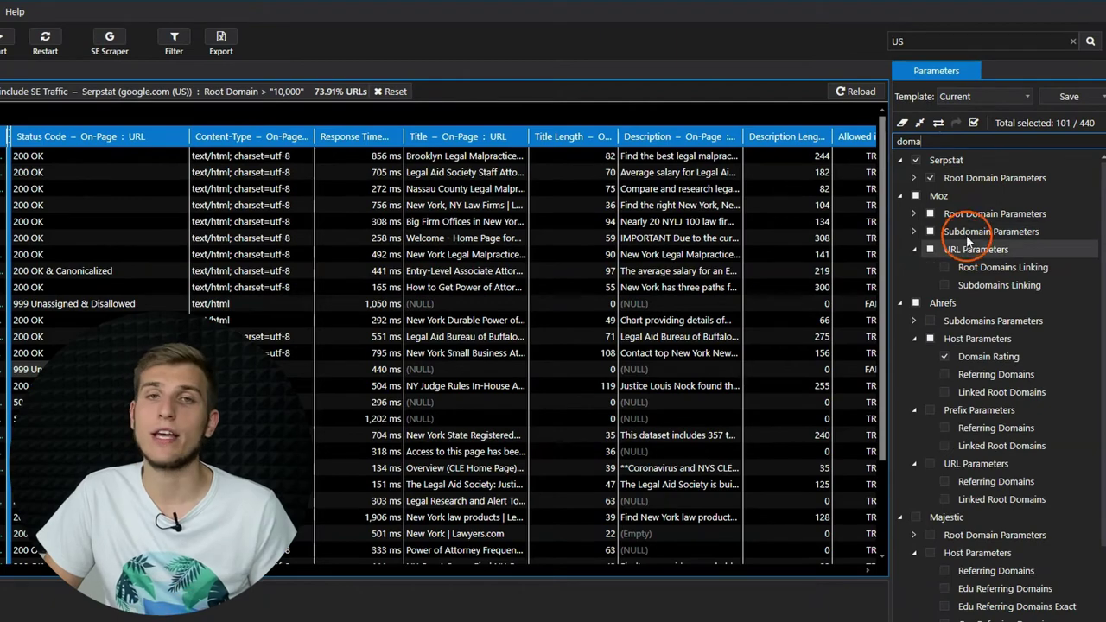
pyautogui.click(981, 179)
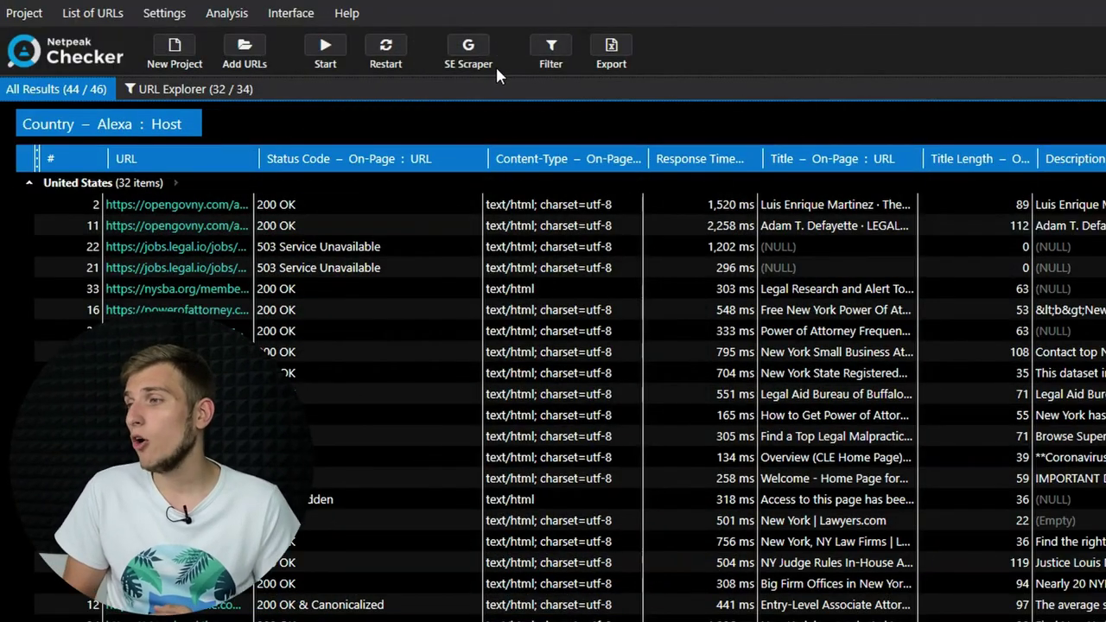
# - Replace SE Scraper's queries with a long pasted Ocean City list and start scraping Google and Bing
pyautogui.click(466, 52)
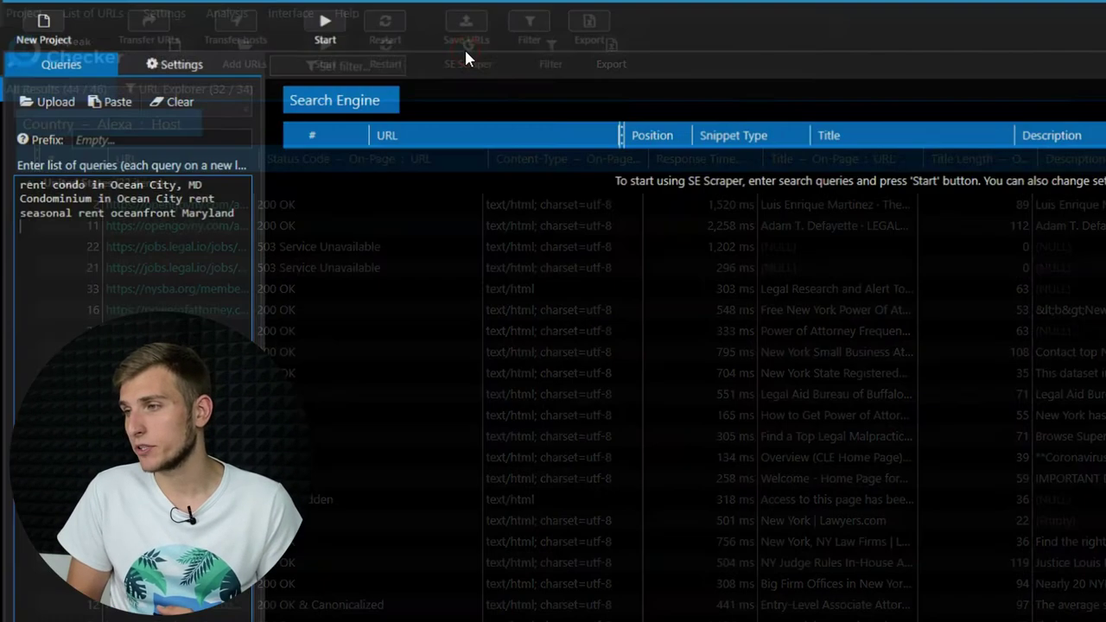
pyautogui.hotkey('ctrl', 'a')
pyautogui.hotkey('ctrl', 'v')
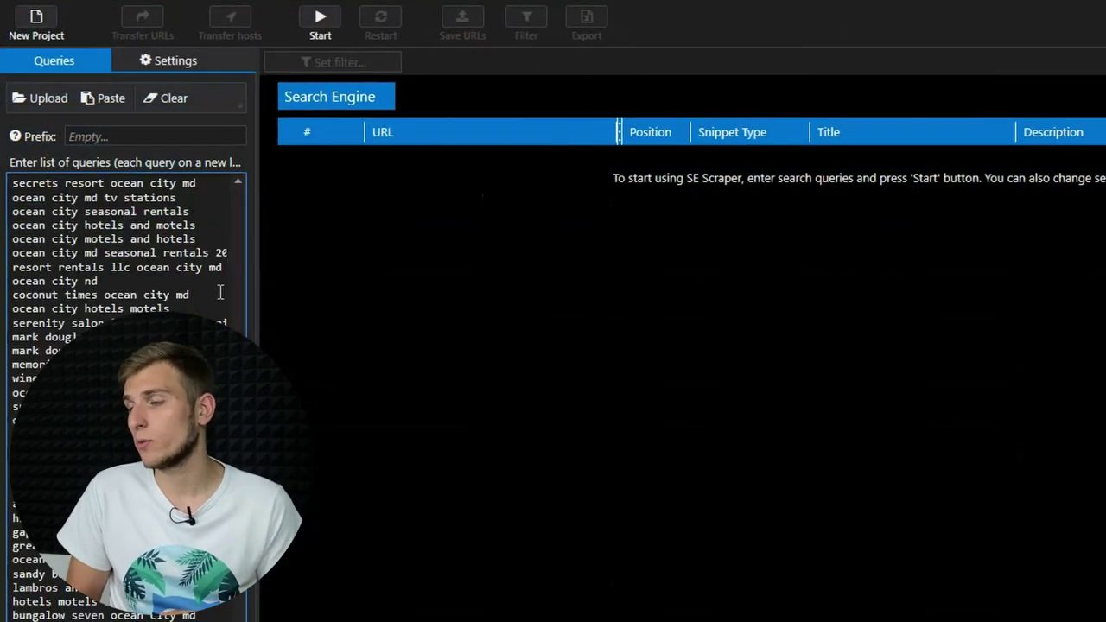
pyautogui.scroll(-15, 164, 214)
pyautogui.click(160, 207)
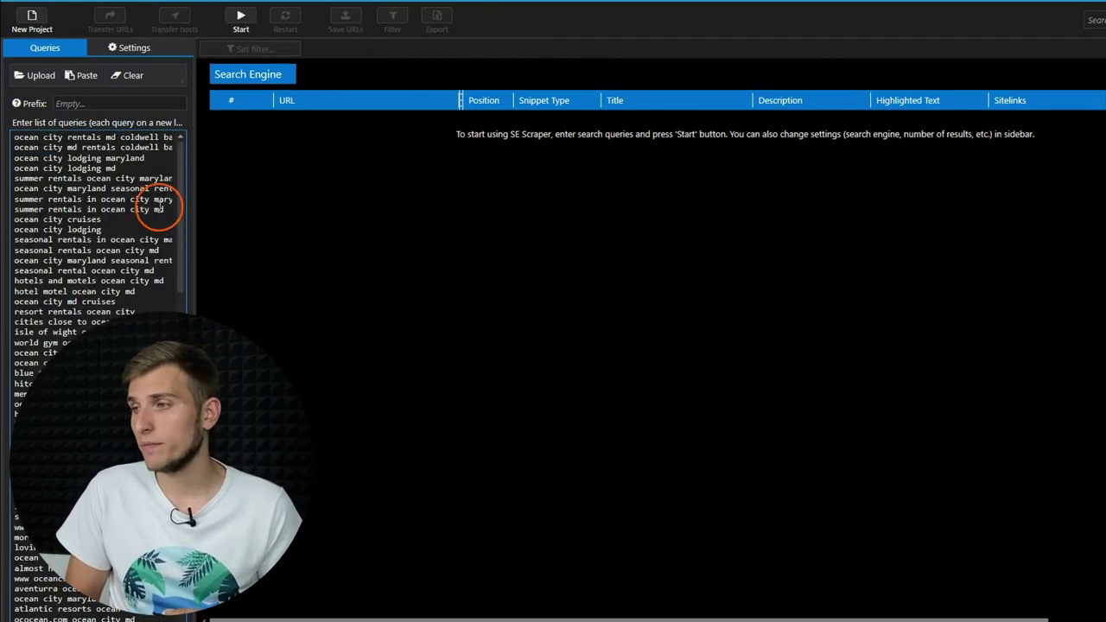
pyautogui.click(111, 49)
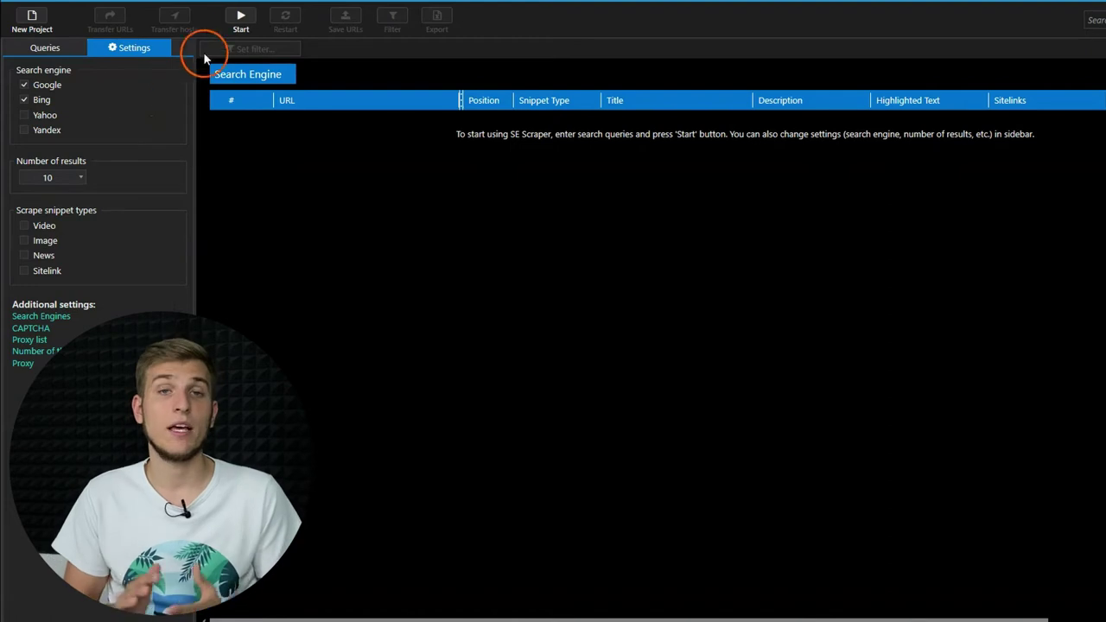
pyautogui.click(241, 19)
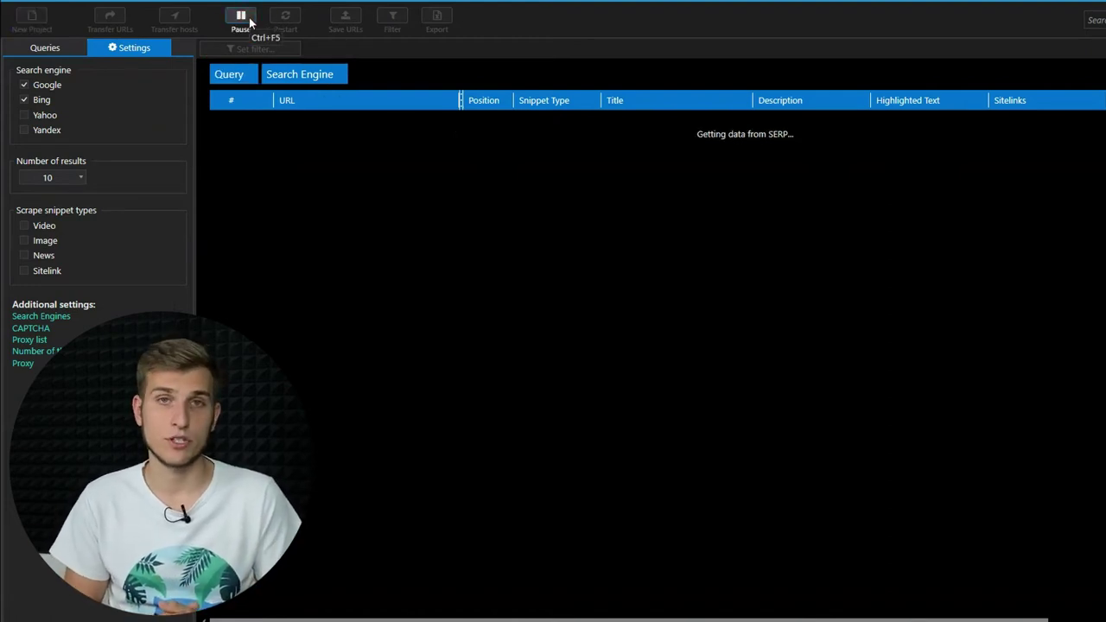
# - Append intitle: to the ocean city lodging query and enter inurl: in the Prefix field
pyautogui.click(159, 55)
pyautogui.click(82, 48)
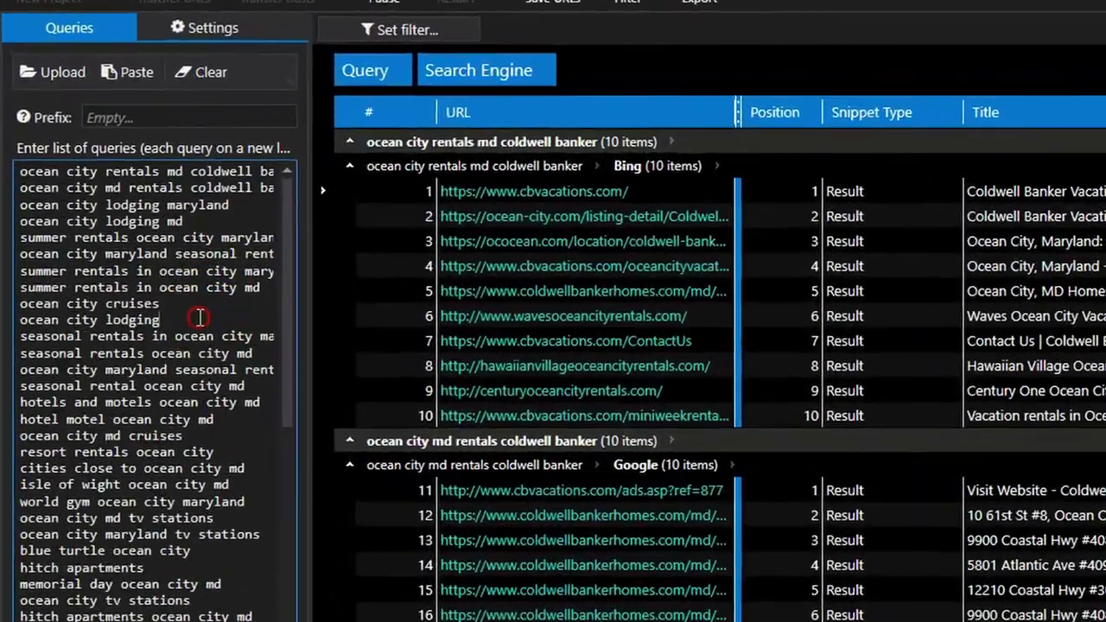
pyautogui.write('itle:')
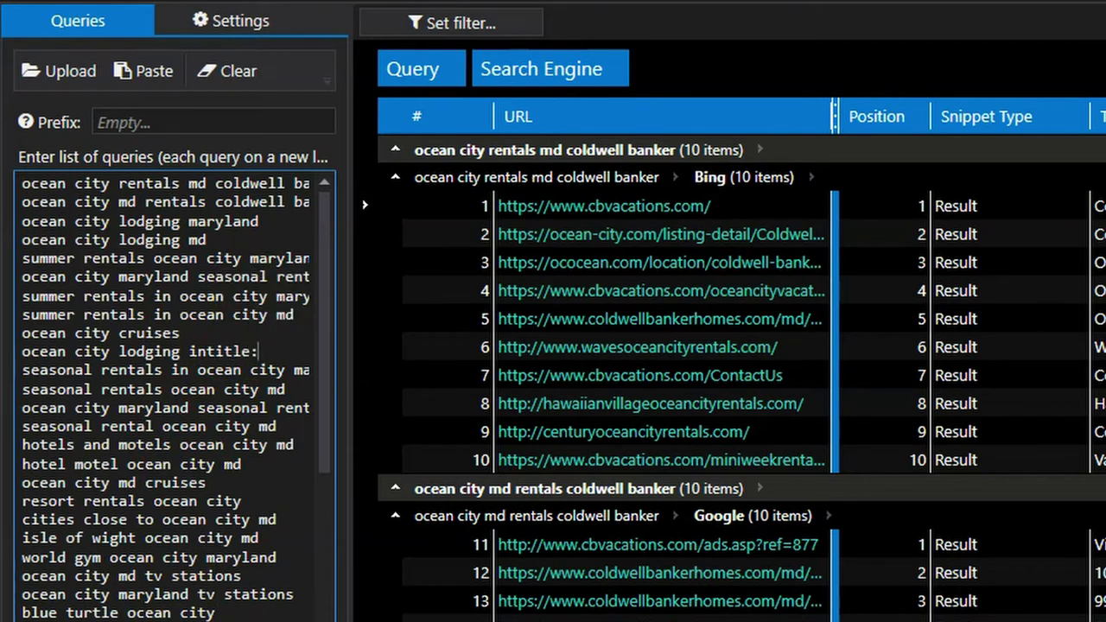
pyautogui.press('BackSpace')
pyautogui.press('BackSpace')
pyautogui.click(163, 122)
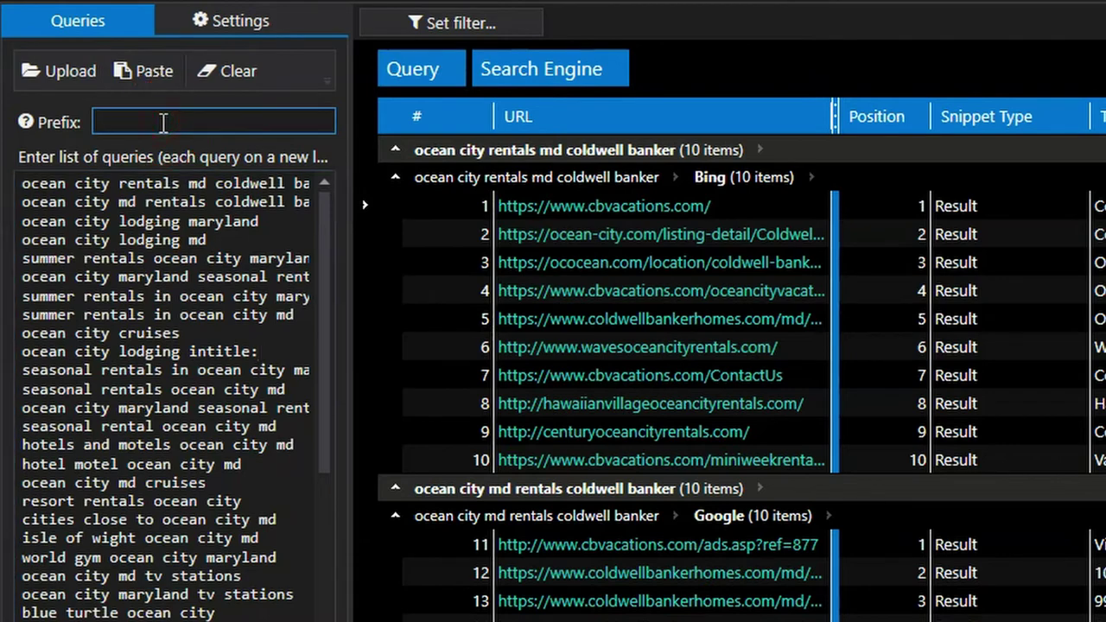
pyautogui.write('inurl:')
pyautogui.click(256, 222)
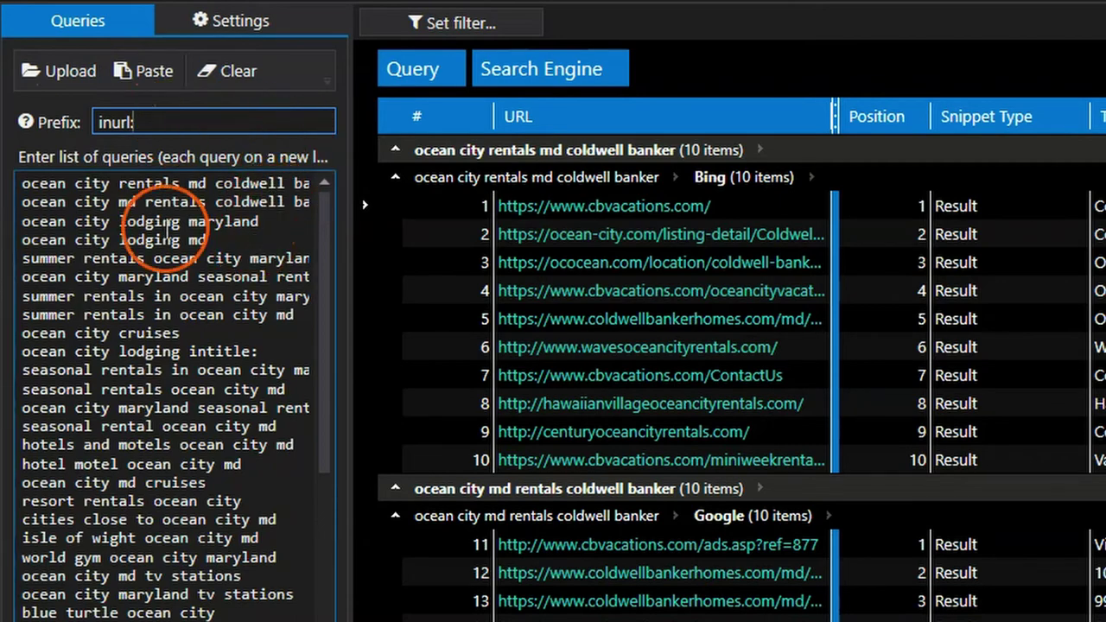
# - Review the Number of results options in the scraping settings
pyautogui.click(239, 24)
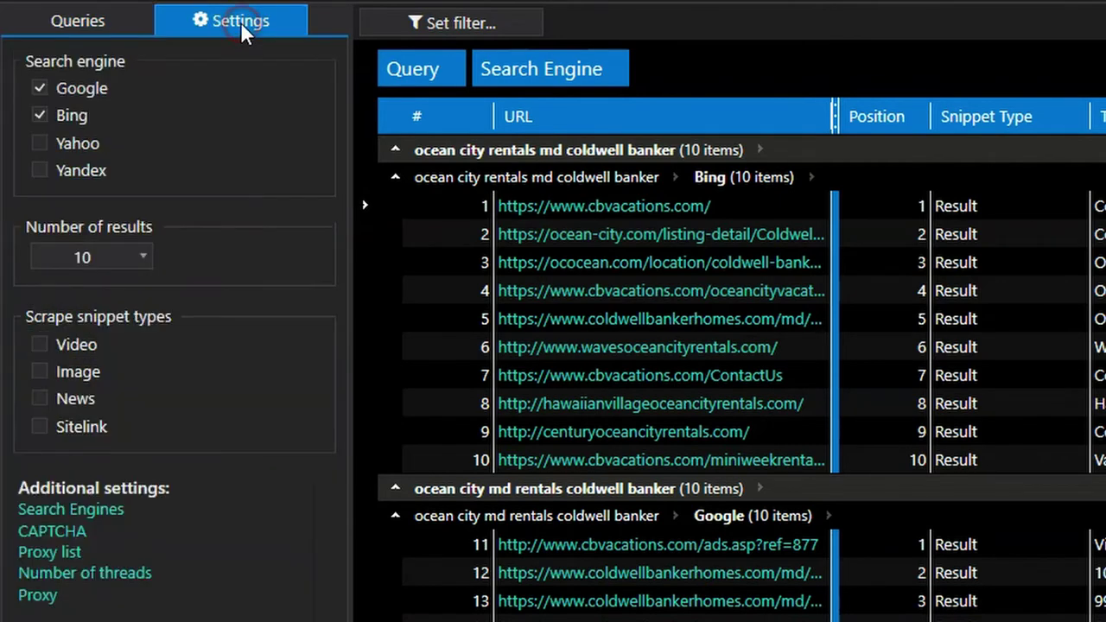
pyautogui.click(102, 249)
pyautogui.click(248, 278)
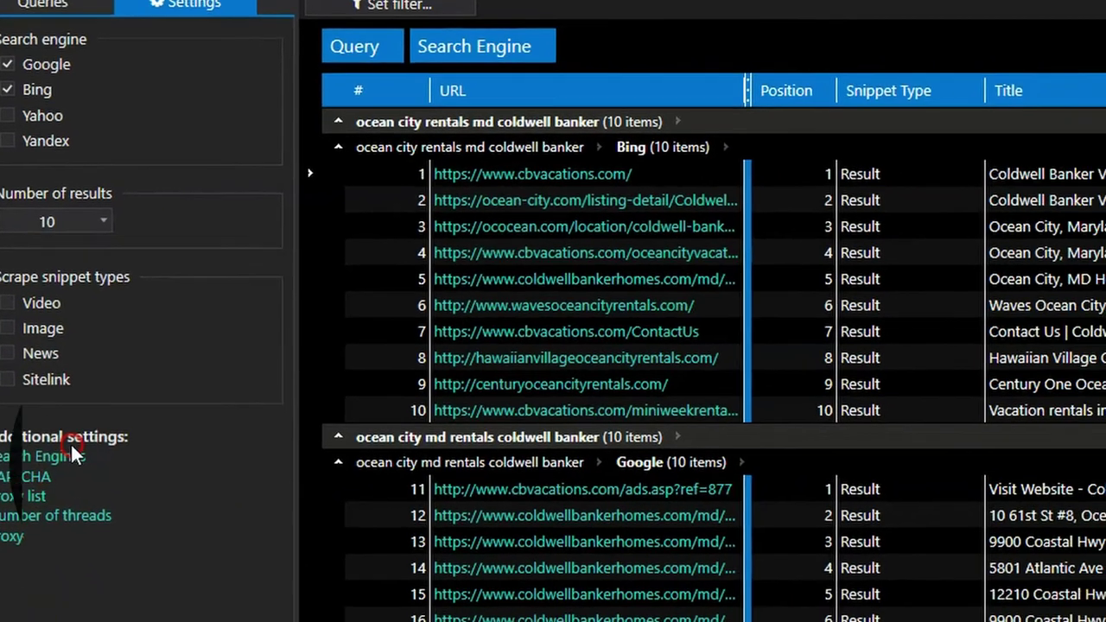
# - Change Google geolocation to San Francisco, Cordoba, Argentina from the 'San Fran' suggestions, then open CAPTCHA settings
pyautogui.click(108, 510)
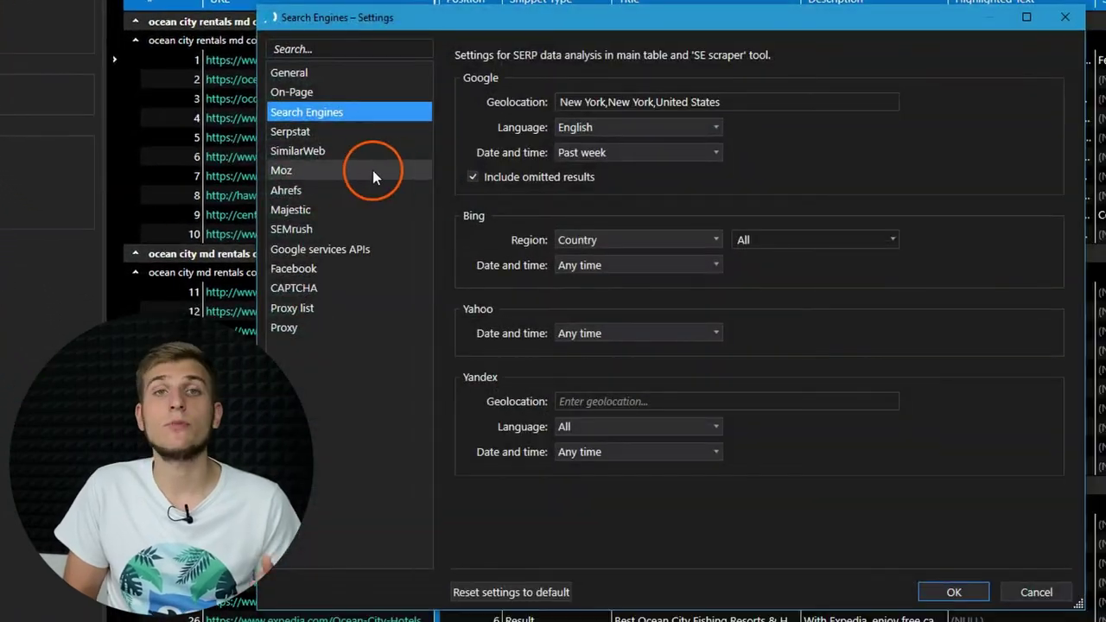
pyautogui.click(565, 104)
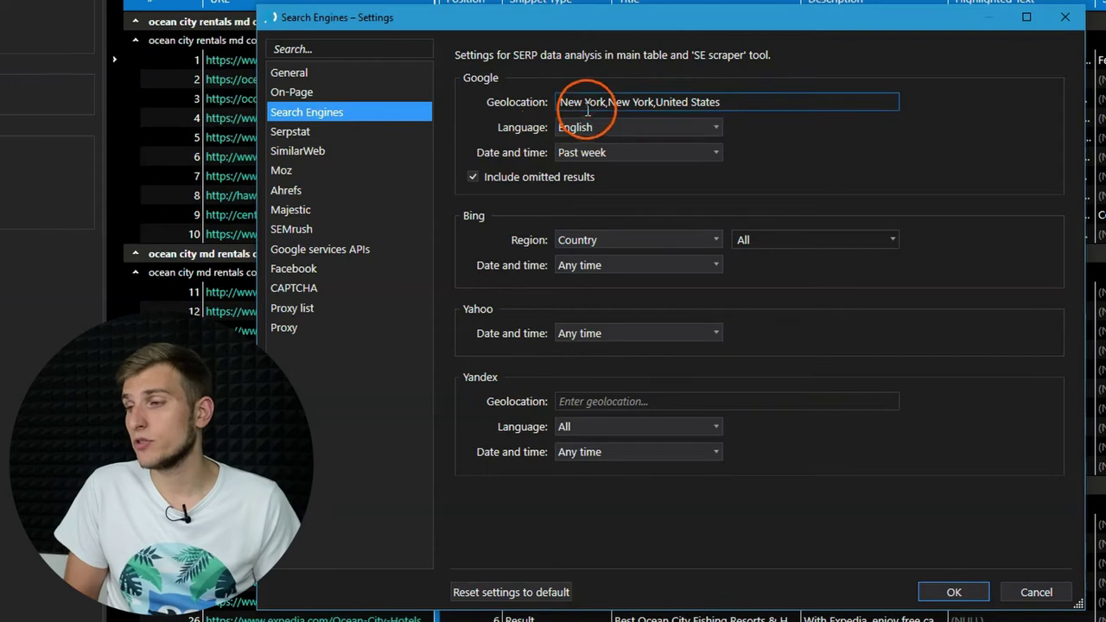
pyautogui.write('San F')
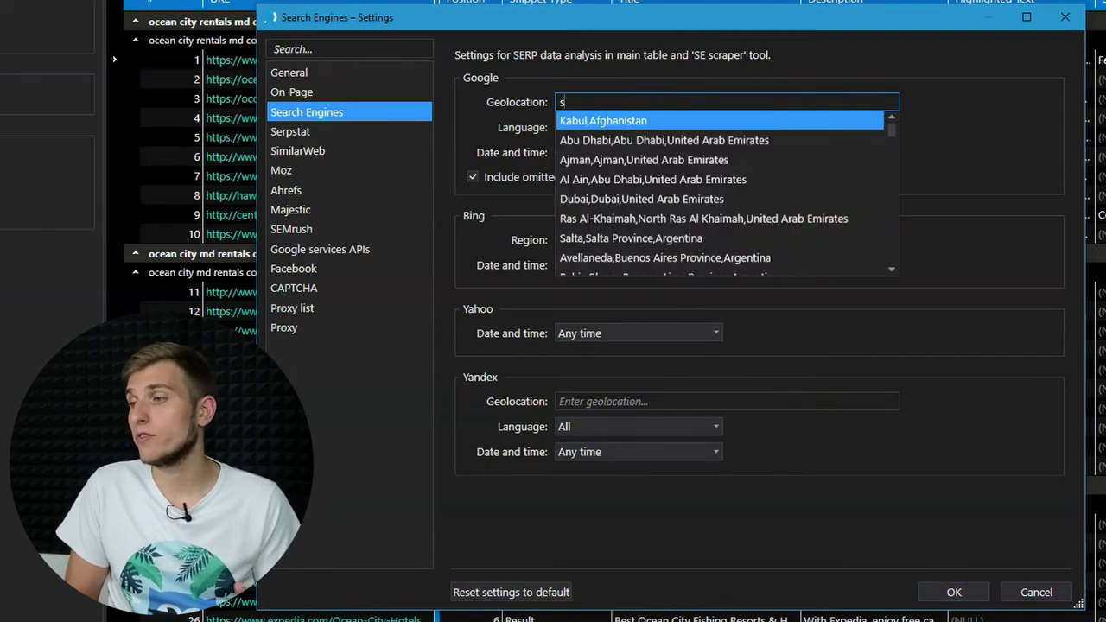
pyautogui.write('rancisco,Cordoba,Argentina')
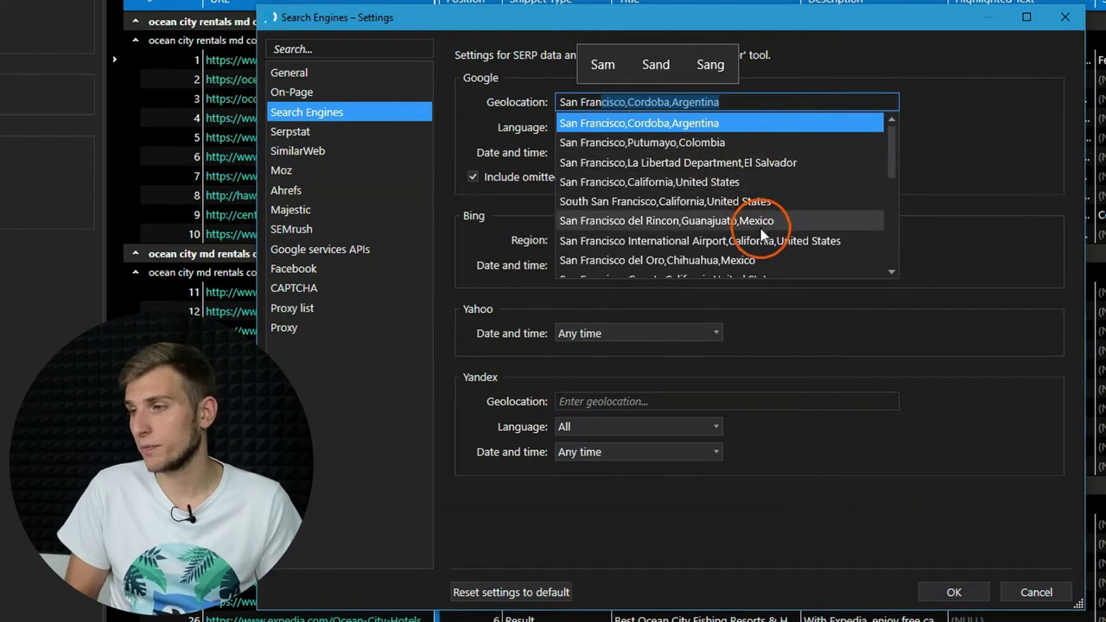
pyautogui.click(978, 193)
pyautogui.click(881, 161)
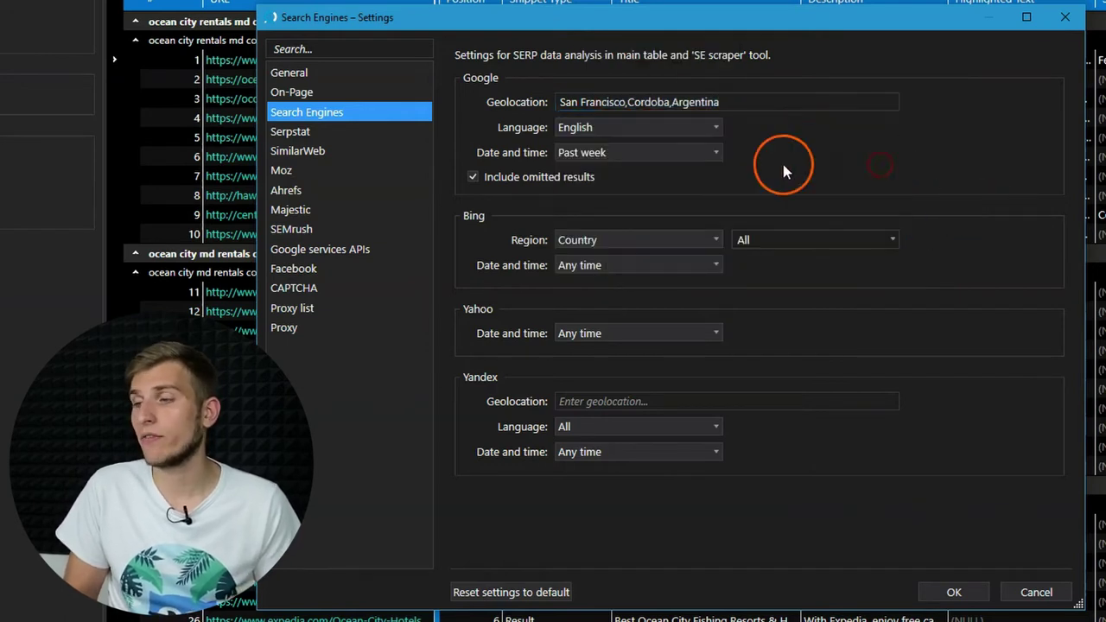
pyautogui.click(402, 288)
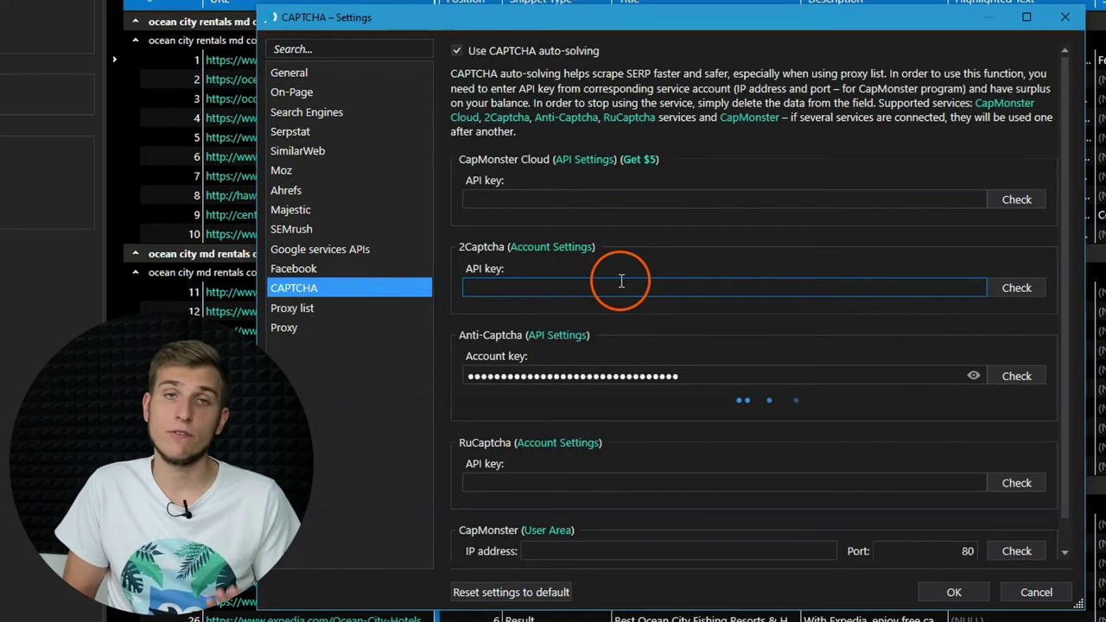
# - Check the eight HTTP proxies in the Proxy list, then close Settings with OK
pyautogui.scroll(-1, 620, 283)
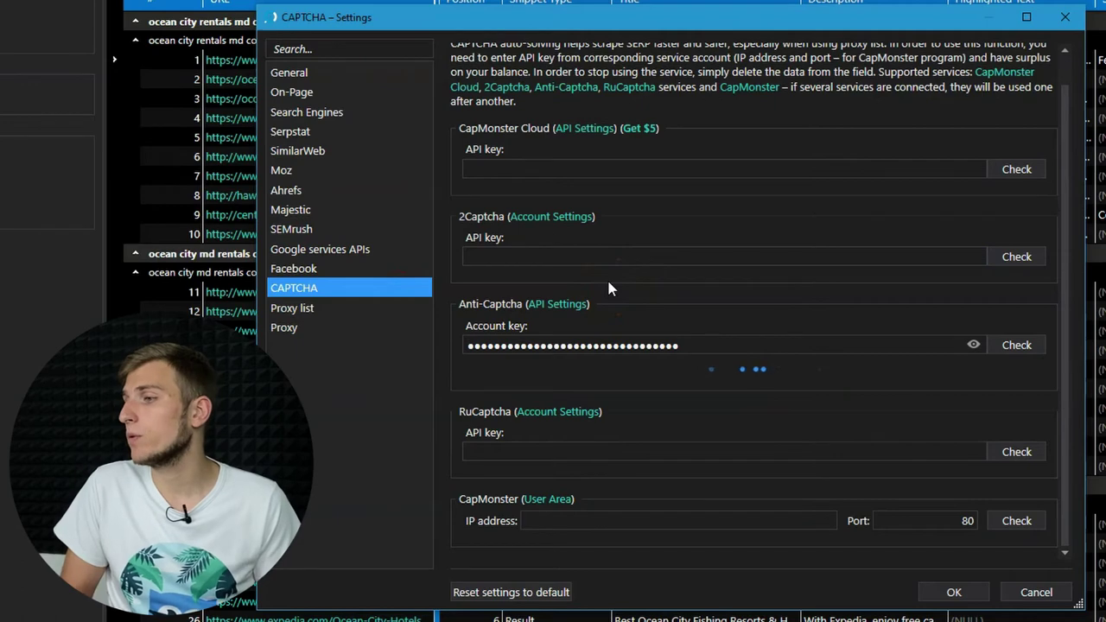
pyautogui.click(384, 308)
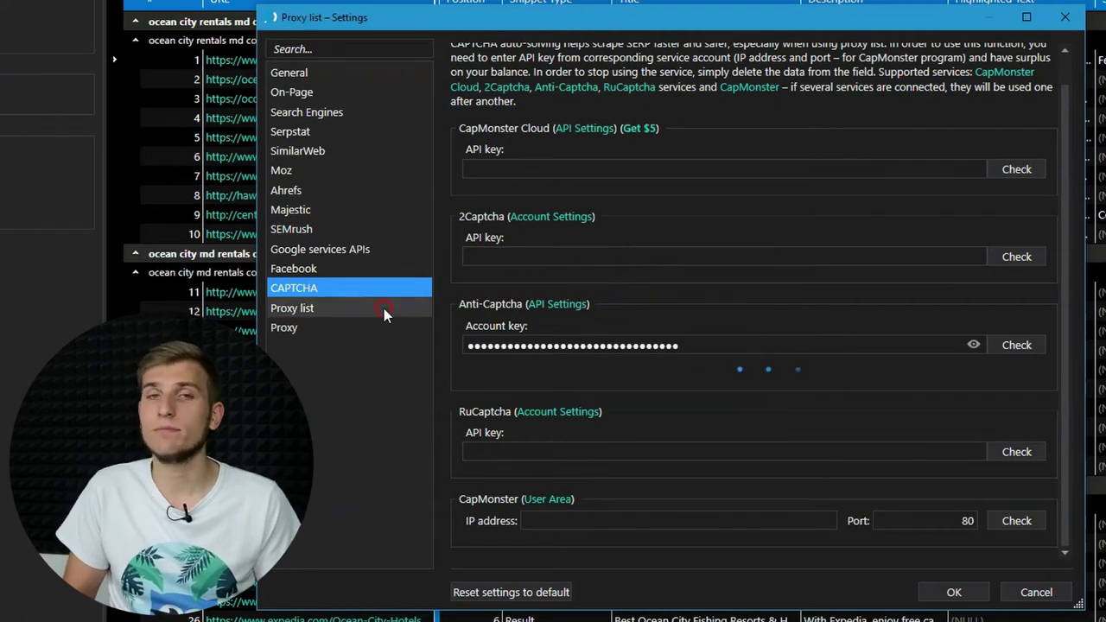
pyautogui.click(587, 306)
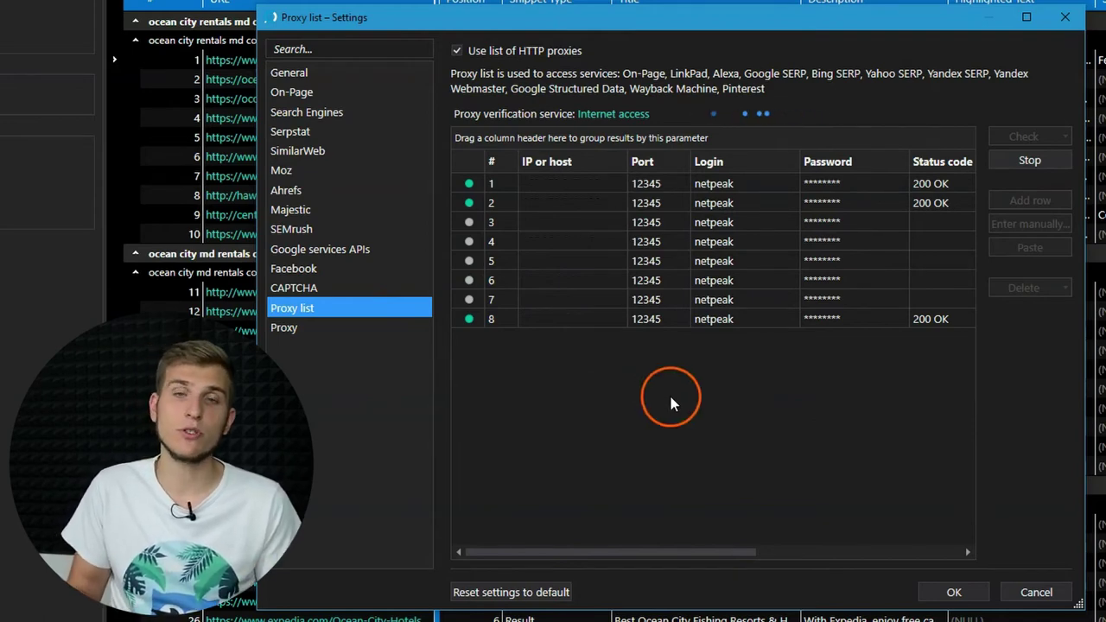
pyautogui.click(992, 587)
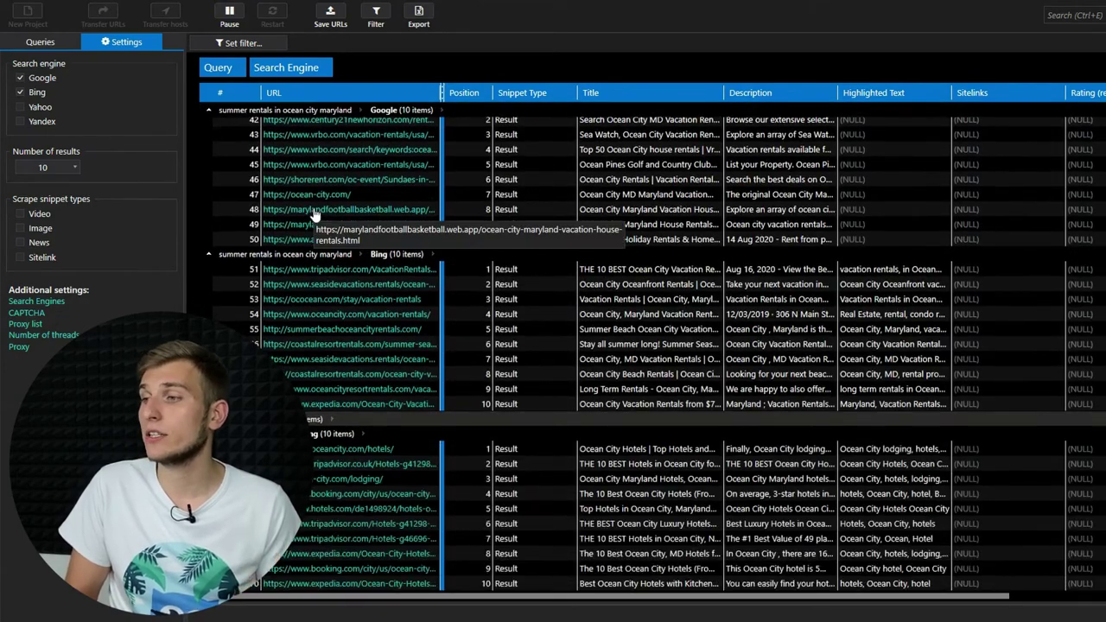
# - Pause the SERP scraping and search the collected results for 'buy'
pyautogui.click(447, 596)
pyautogui.moveTo(367, 596); pyautogui.dragTo(590, 604)
pyautogui.click(661, 466)
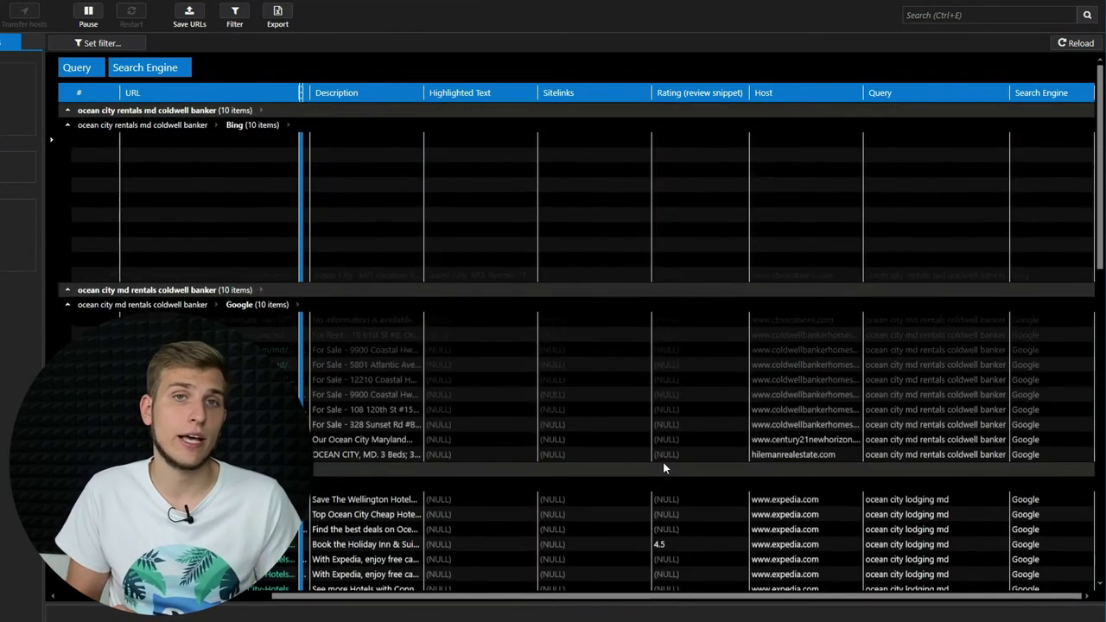
pyautogui.click(448, 323)
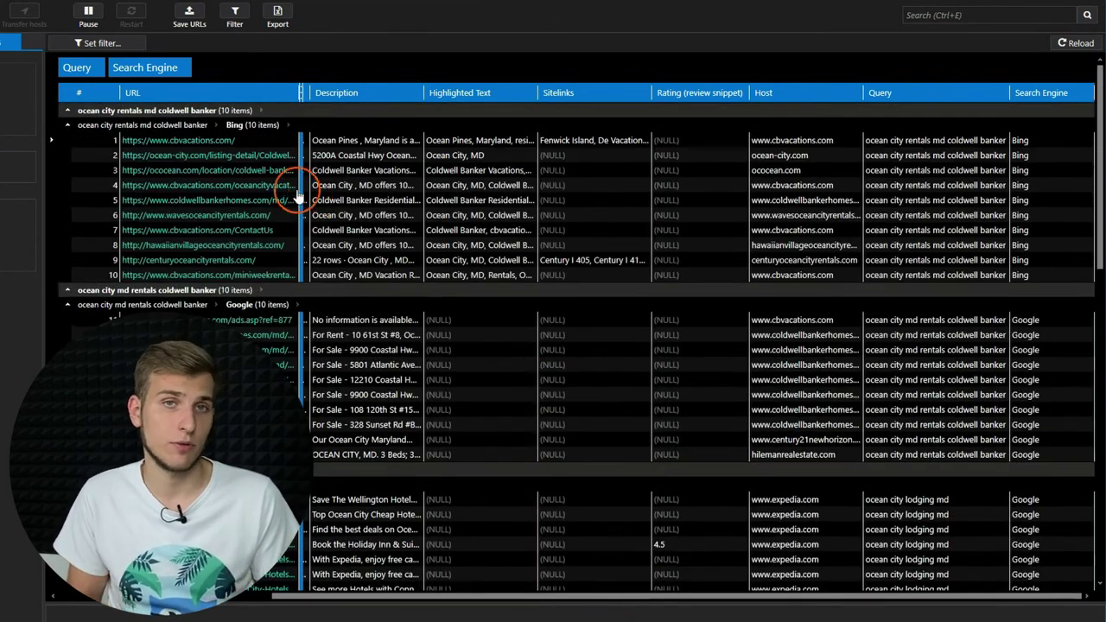
pyautogui.click(90, 18)
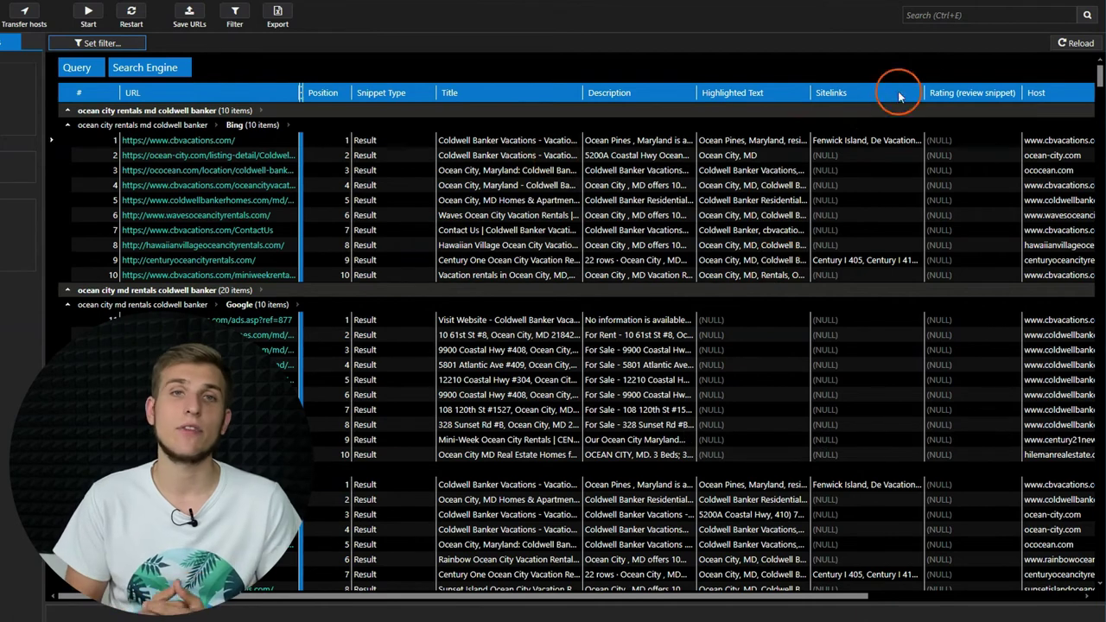
pyautogui.click(938, 19)
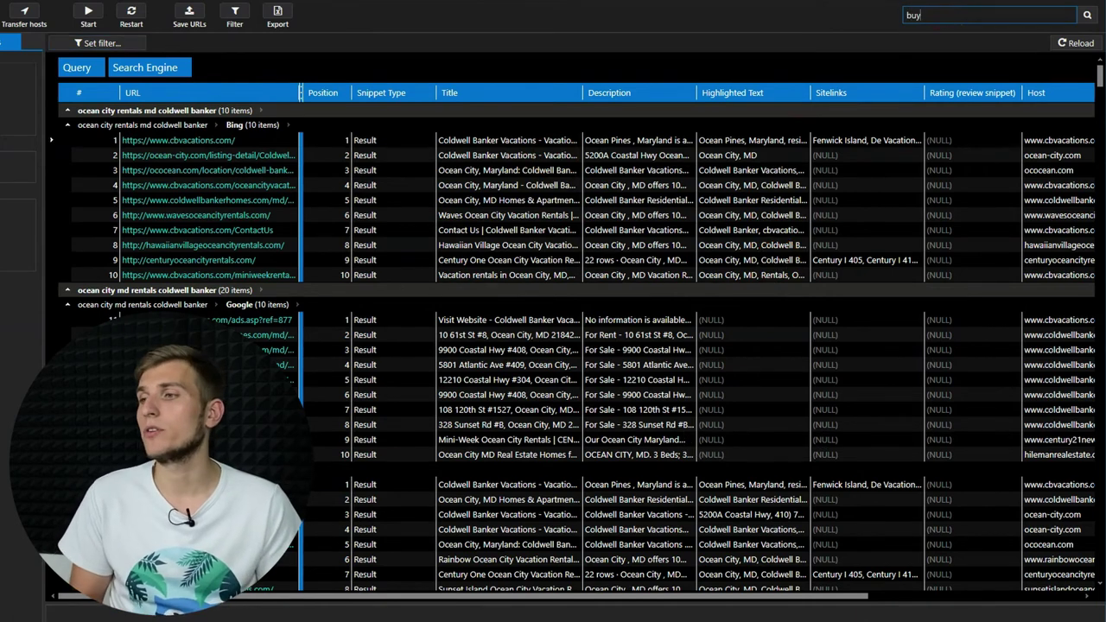
pyautogui.write('buy')
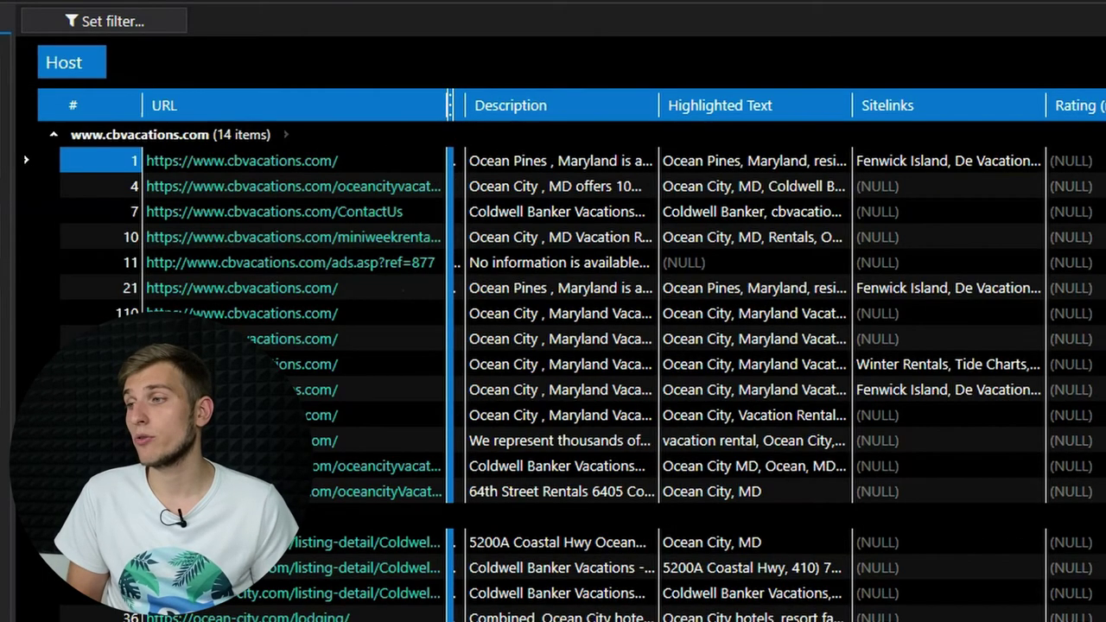
pyautogui.hscroll(-5, 971, 579)
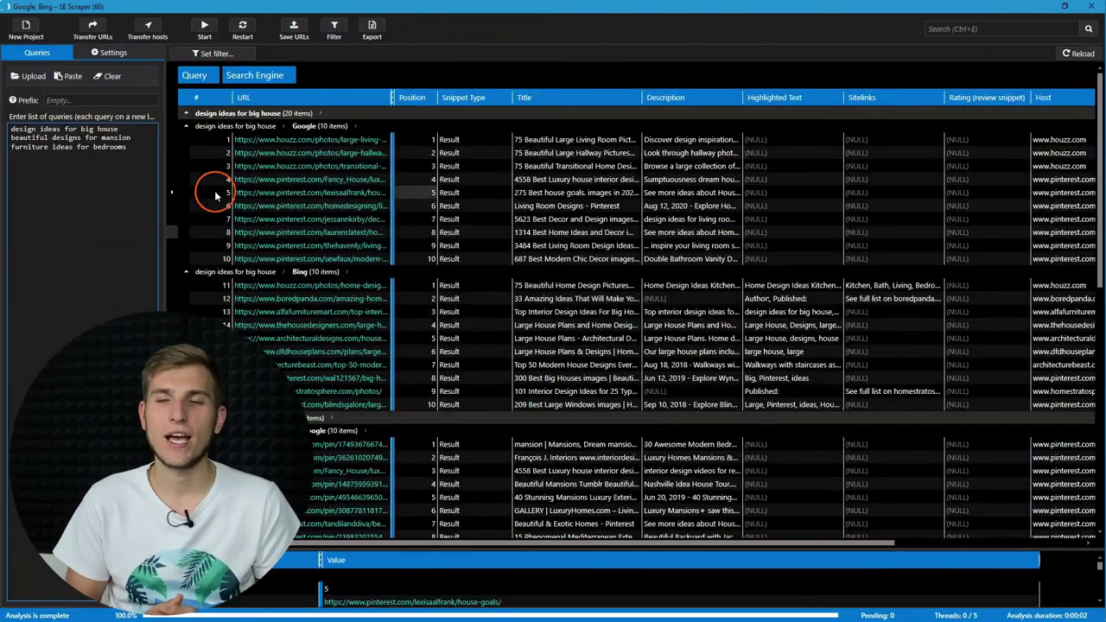
# - Send the scraped hosts from SE Scraper to the main Netpeak Checker table, bringing it to 25 URLs
pyautogui.click(162, 88)
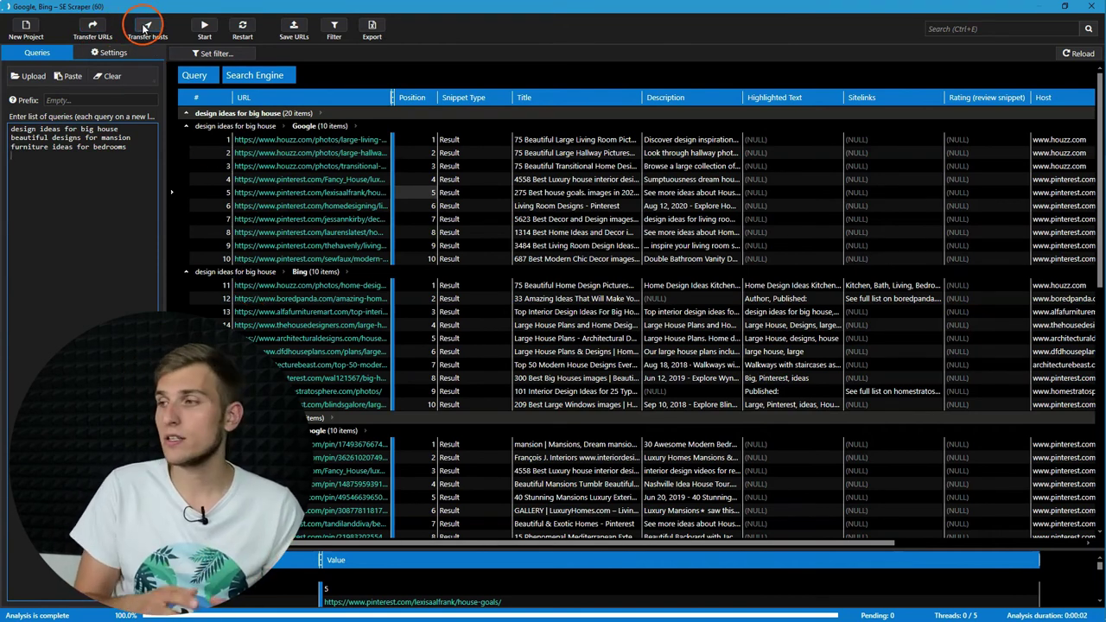
pyautogui.click(145, 26)
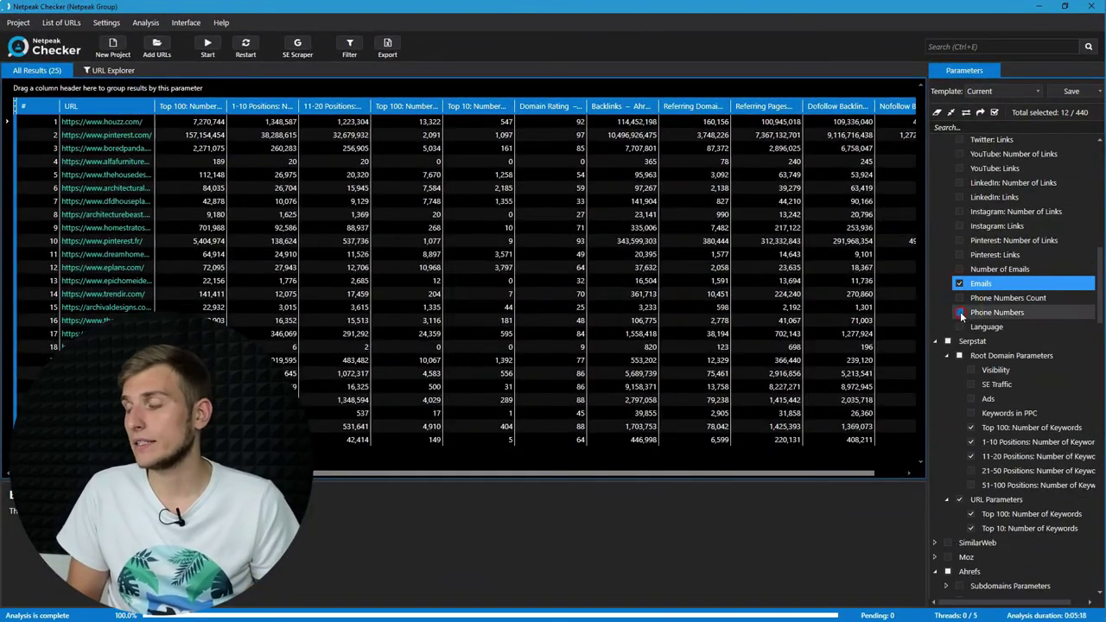
# - Add Phone Numbers and LinkedIn: Links to the selected parameters and start the data collection
pyautogui.click(959, 312)
pyautogui.scroll(2, 960, 311)
pyautogui.click(958, 280)
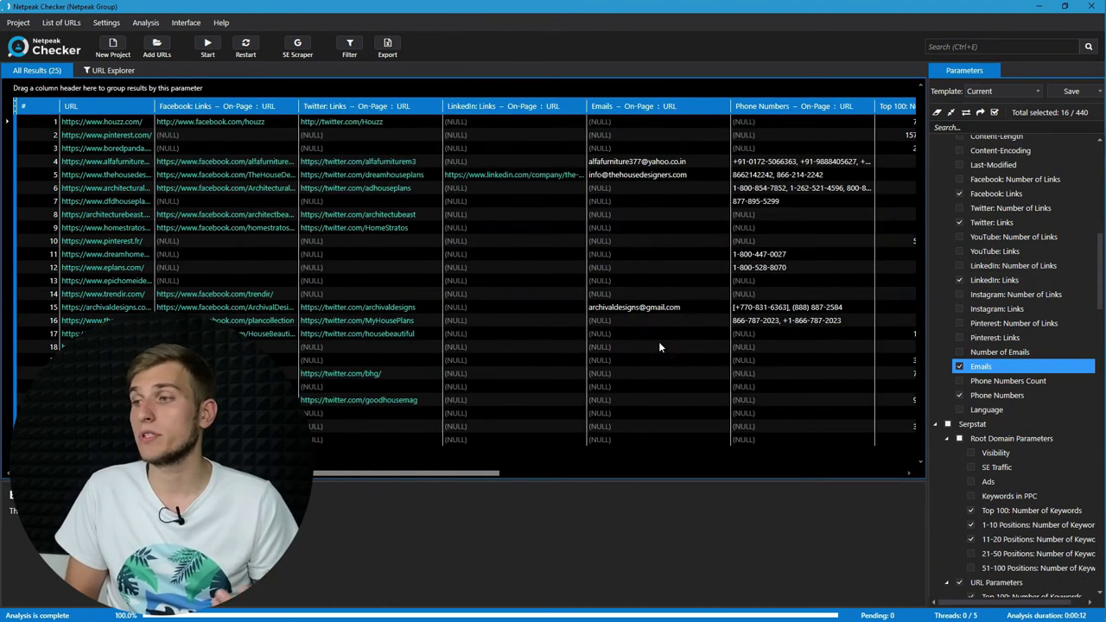
pyautogui.click(728, 321)
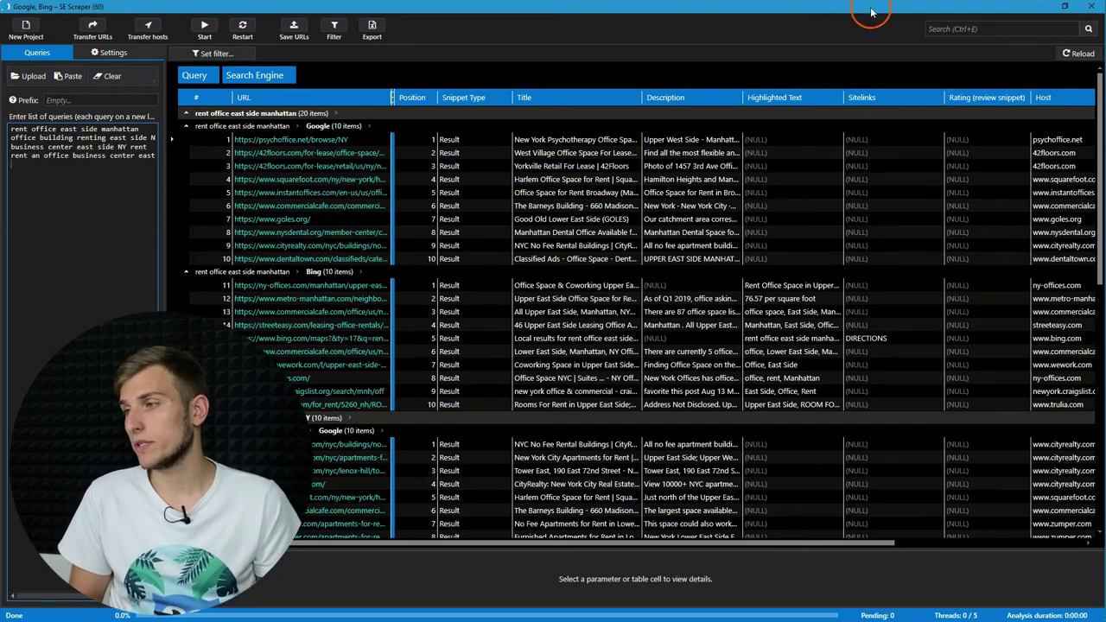
# - Close the SE Scraper window to return to the main table of 50 URLs with contact data
pyautogui.click(1089, 8)
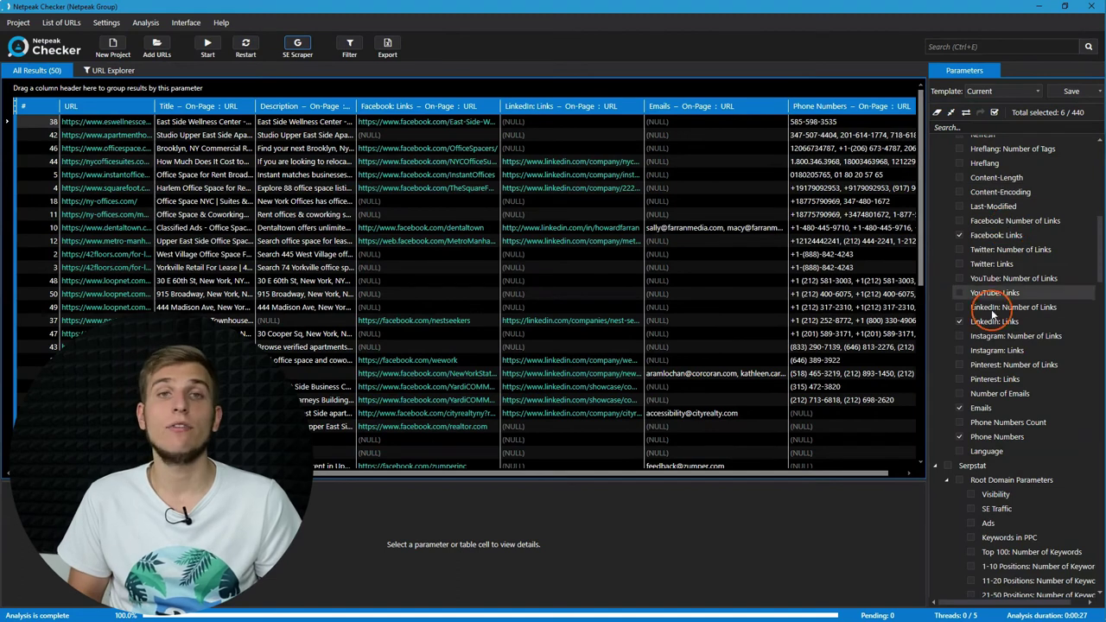